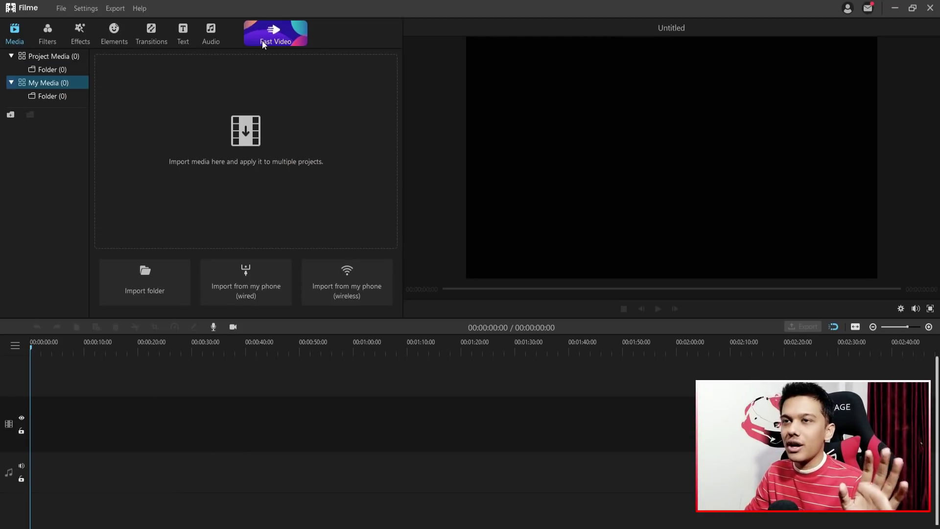
- Look through the full collection of video filters in the Filters library
click(47, 34)
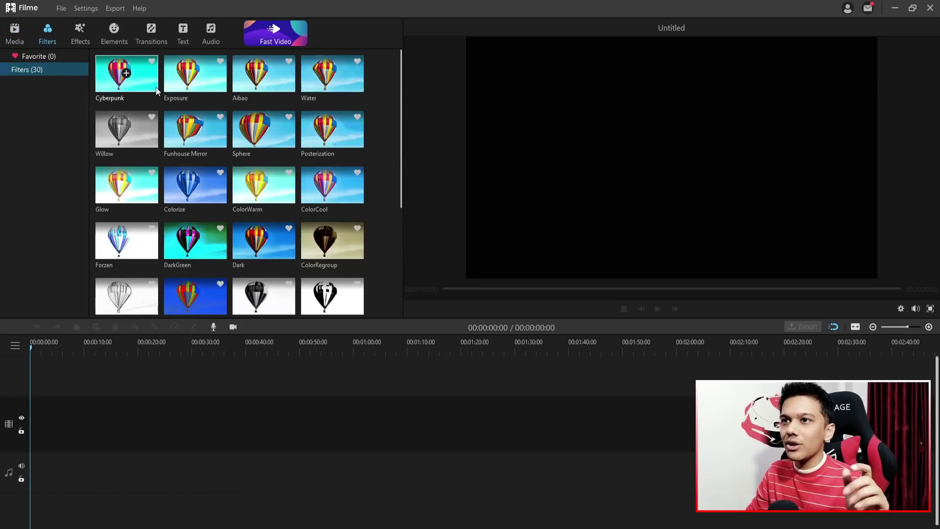
scroll(294, 127, down, 5)
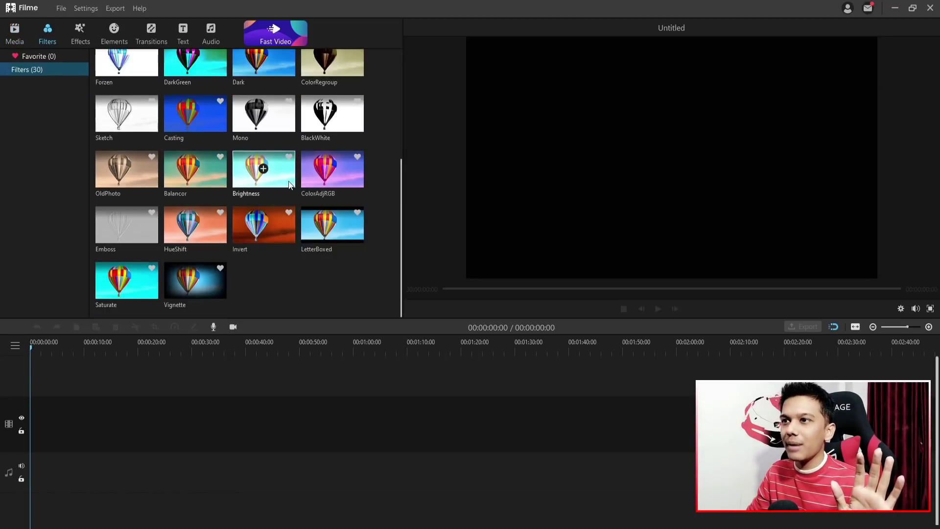
scroll(292, 163, up, 5)
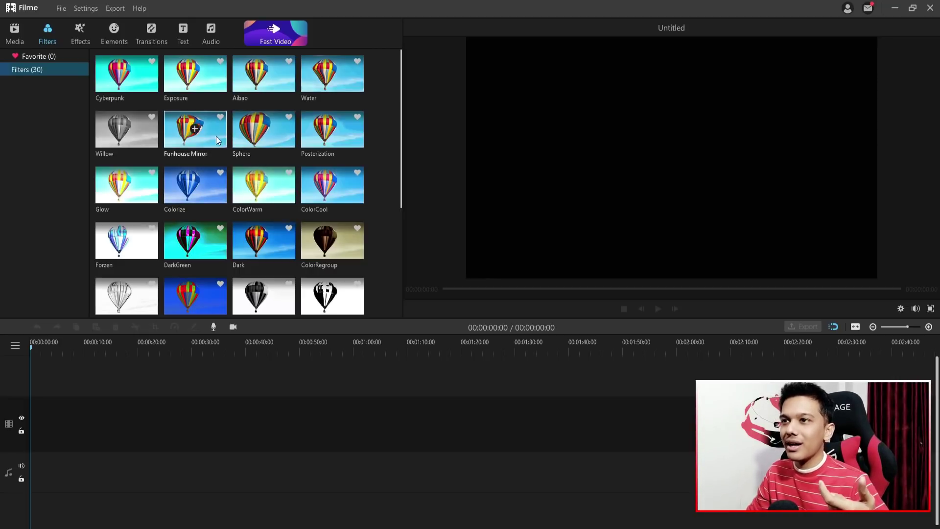
scroll(272, 172, down, 3)
scroll(264, 207, up, 3)
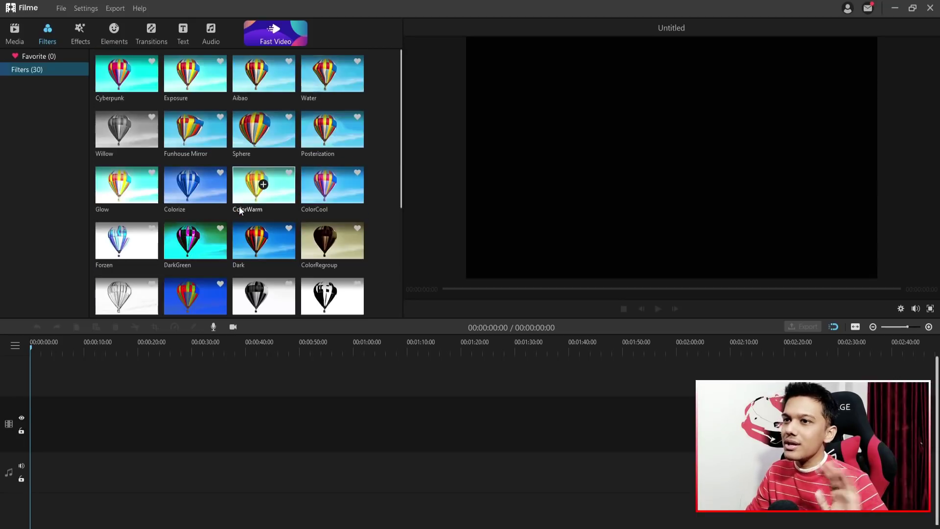
- Preview the Shake, Soul and Water effects from the Effects library
click(81, 31)
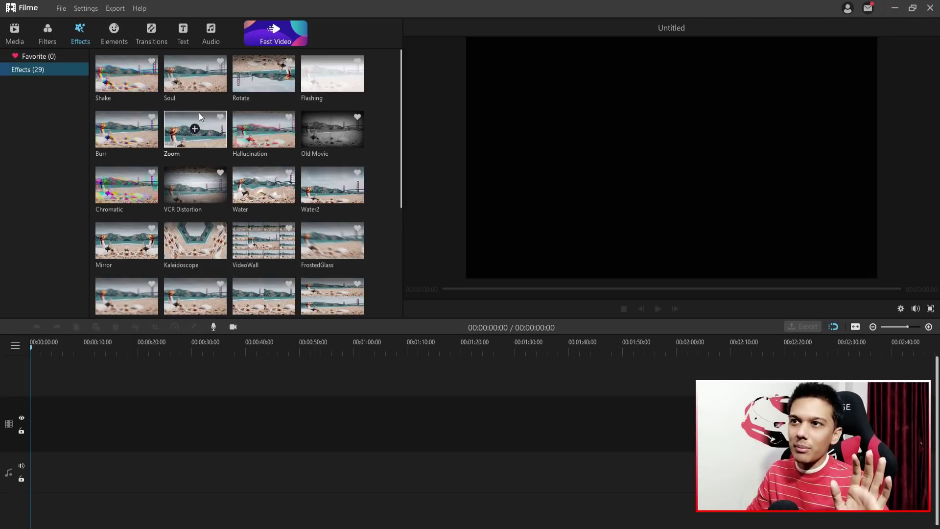
click(138, 79)
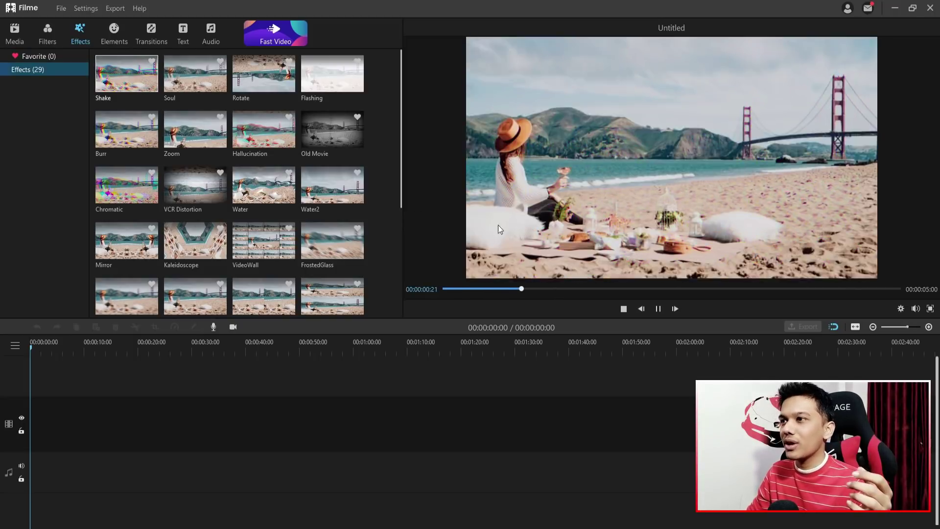
click(207, 81)
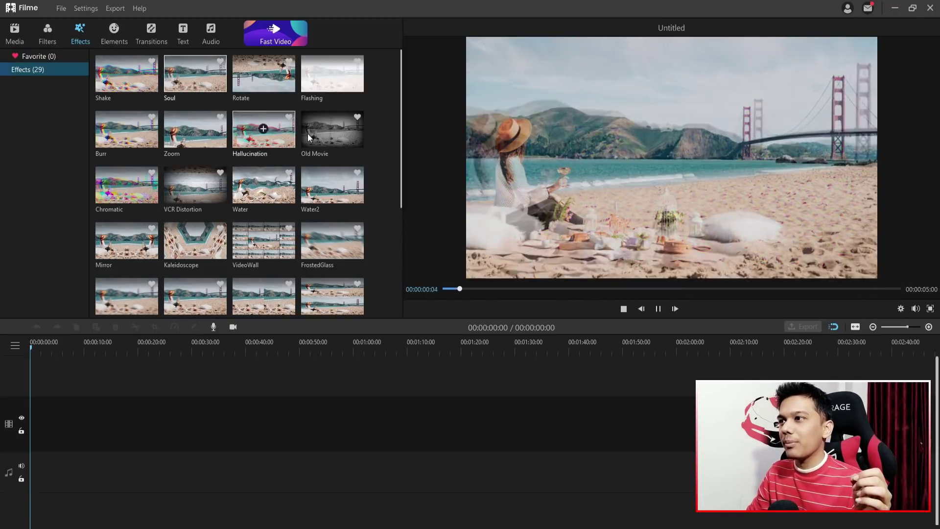
click(259, 188)
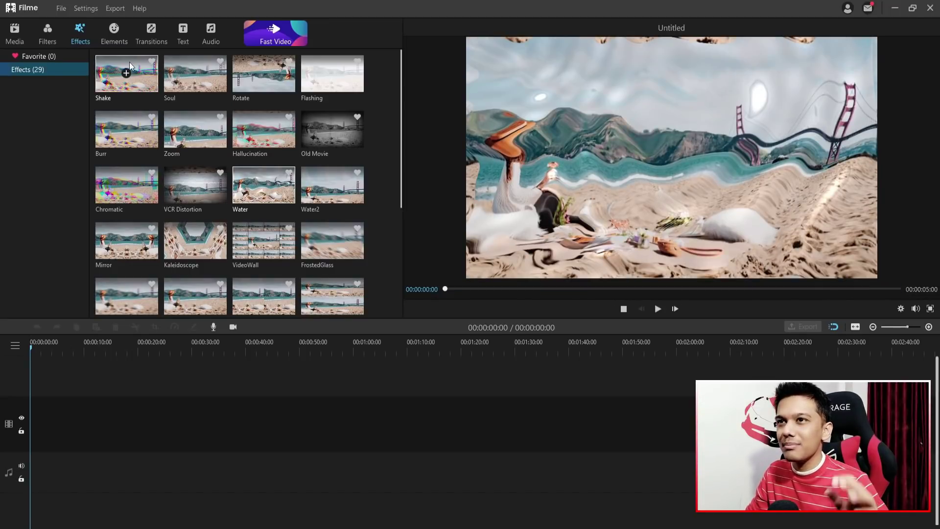
- Look through the Holidays and Movie elements and preview the Countdown 1 element
click(115, 32)
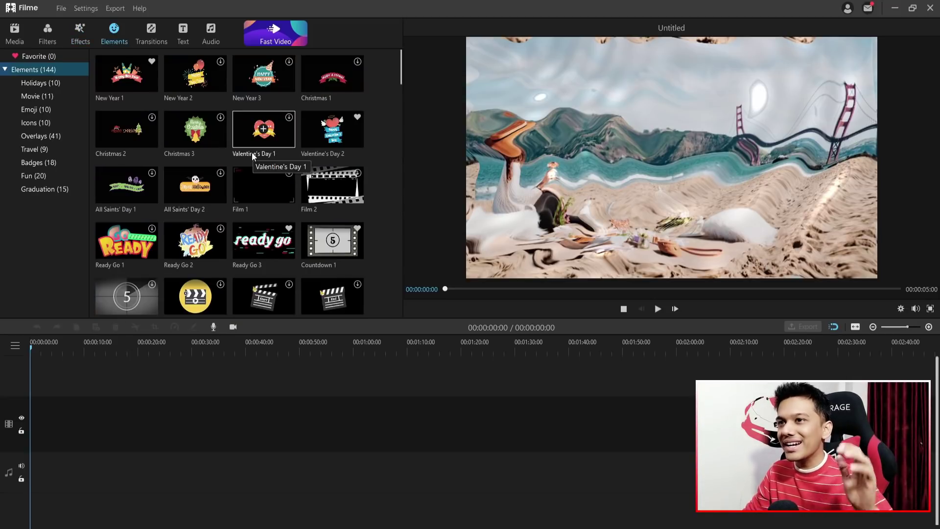
click(58, 84)
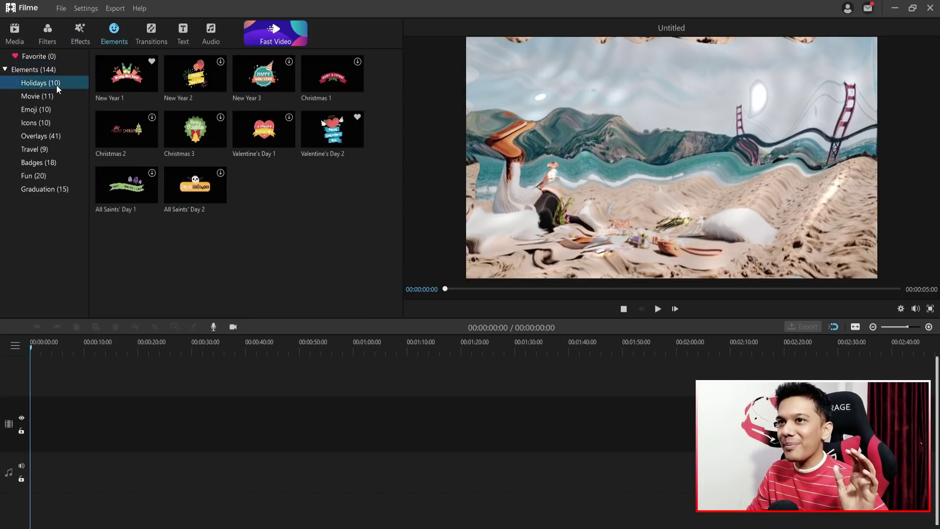
click(42, 95)
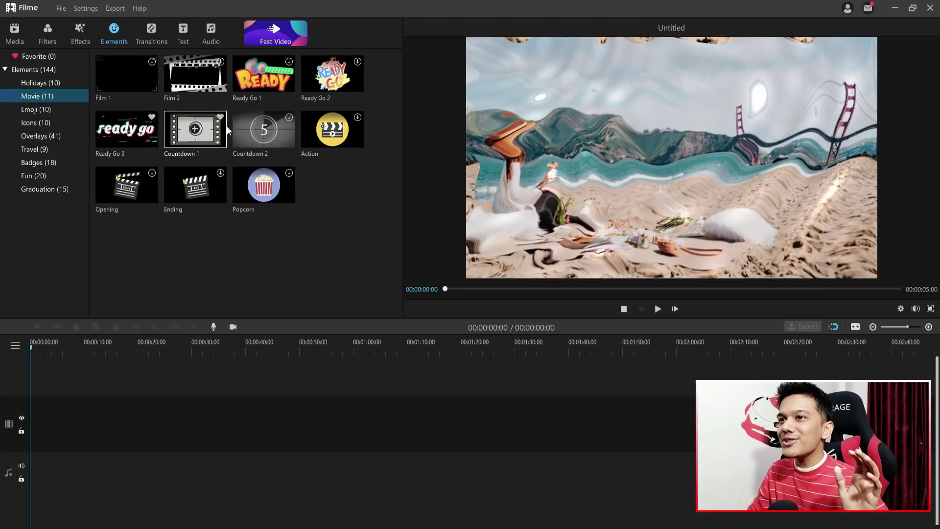
click(181, 131)
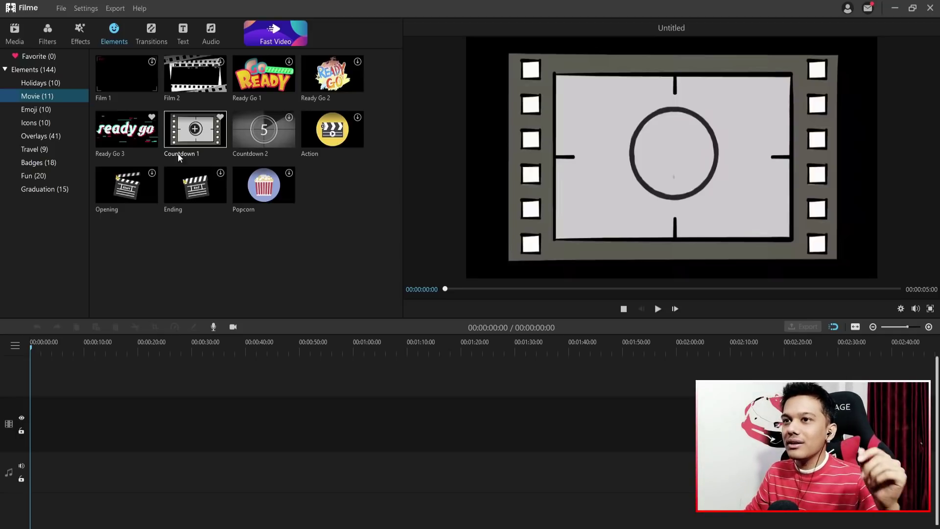
- Preview the Crazy element from the Emoji category
click(50, 120)
click(49, 110)
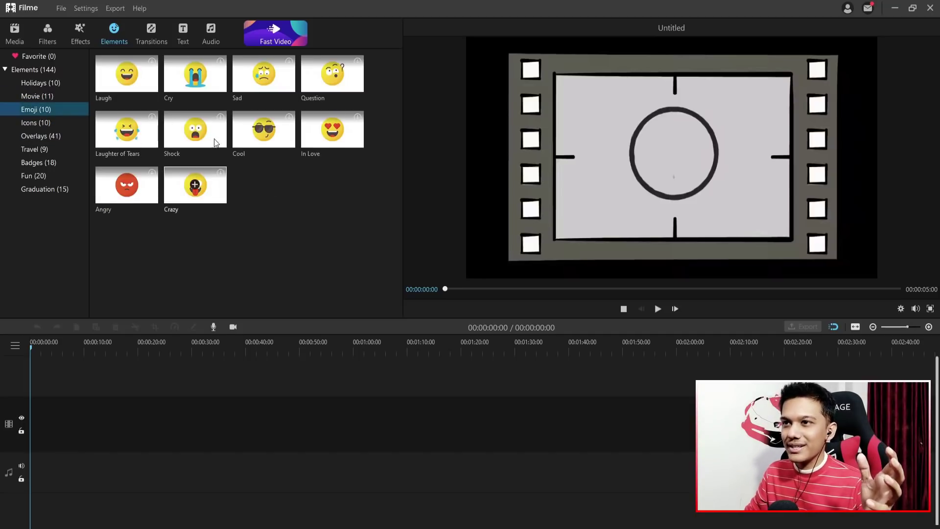
click(181, 185)
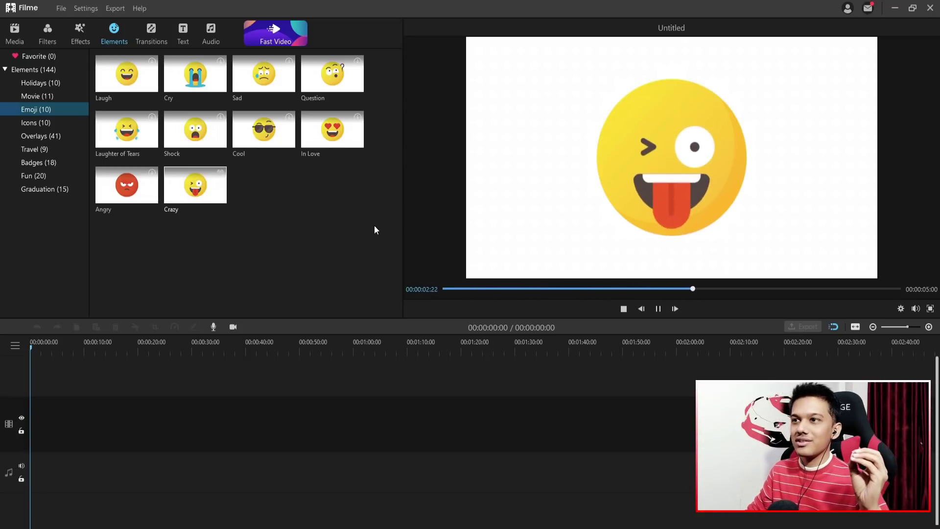
- Add the Energy1 element from the Fun category to the timeline
click(53, 126)
click(60, 174)
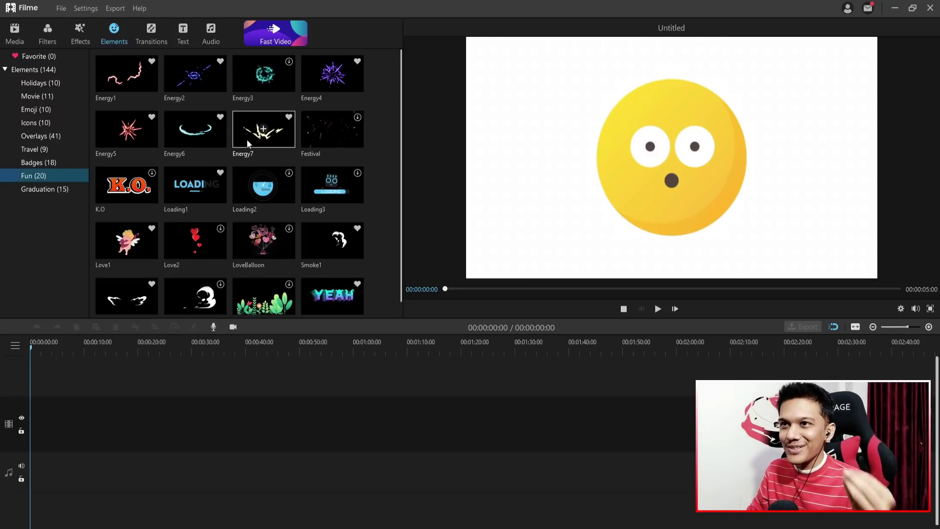
click(127, 74)
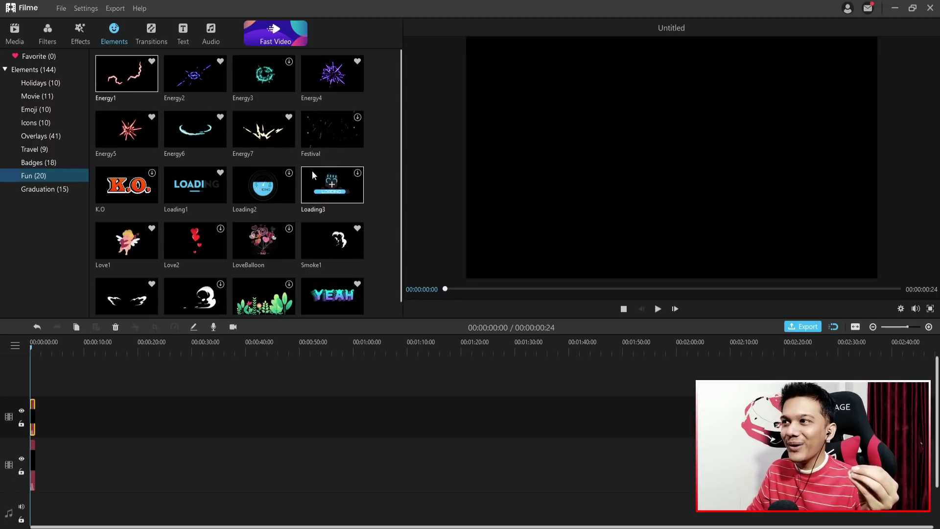
- Preview the Energy1, Energy2, Energy3 and Energy7 elements in the Fun category
click(150, 79)
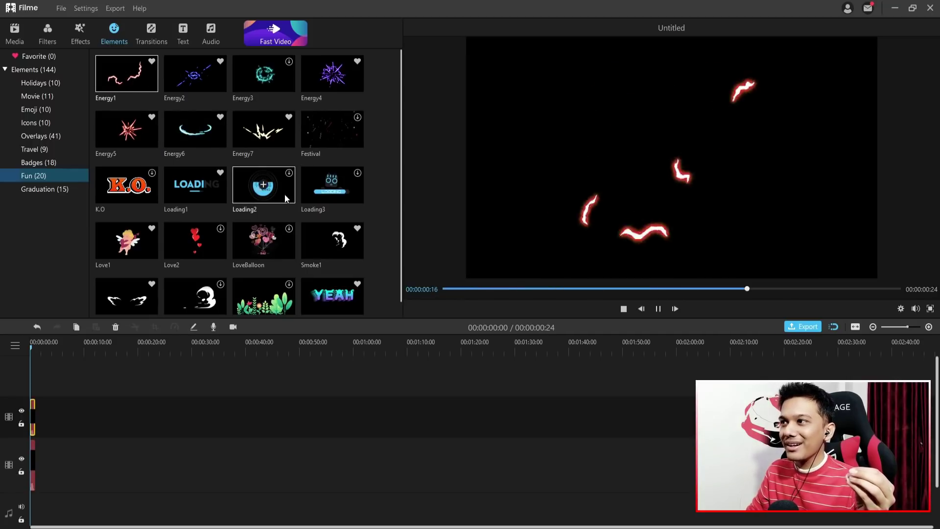
click(184, 83)
click(263, 75)
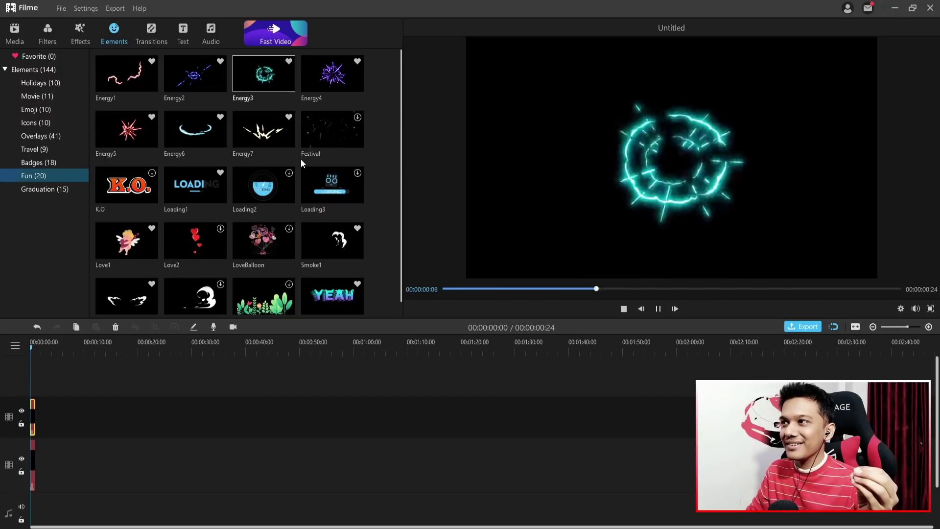
click(253, 145)
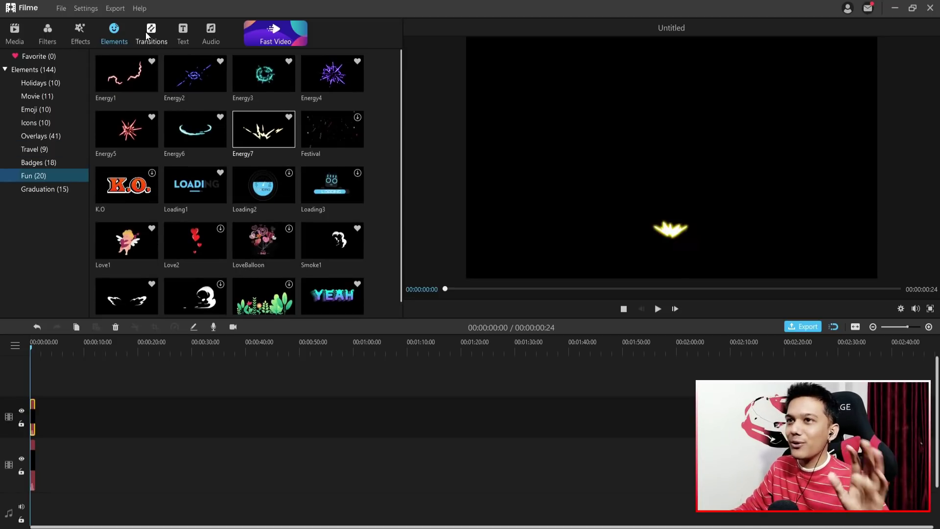
- Look through the available transitions in the All Transitions library
click(149, 32)
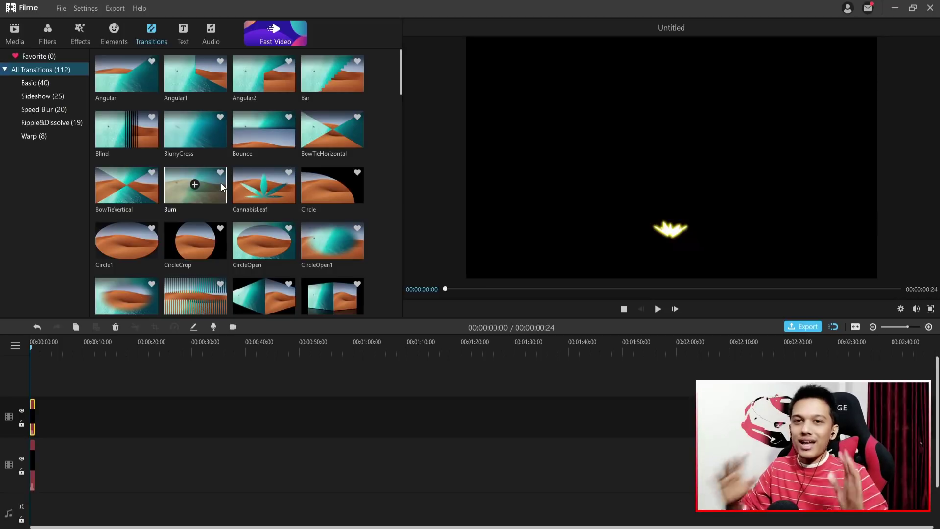
scroll(221, 183, down, 8)
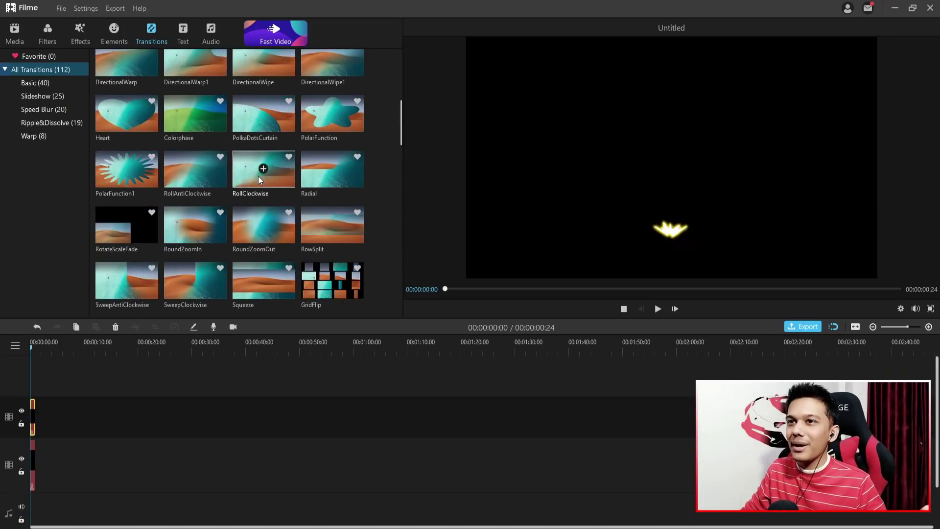
scroll(294, 142, up, 3)
scroll(318, 125, up, 3)
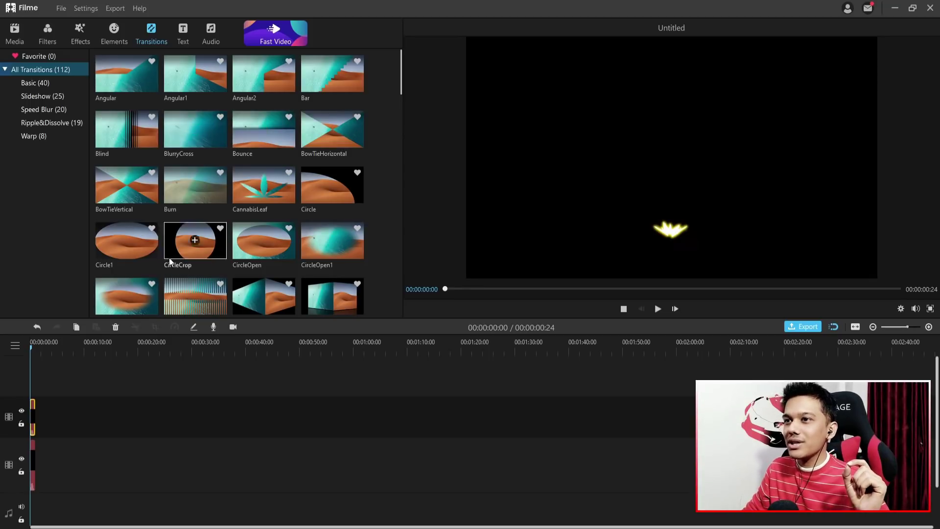
- Look through the text templates and preview the Title 6 template
click(186, 38)
scroll(235, 161, down, 8)
scroll(254, 151, up, 8)
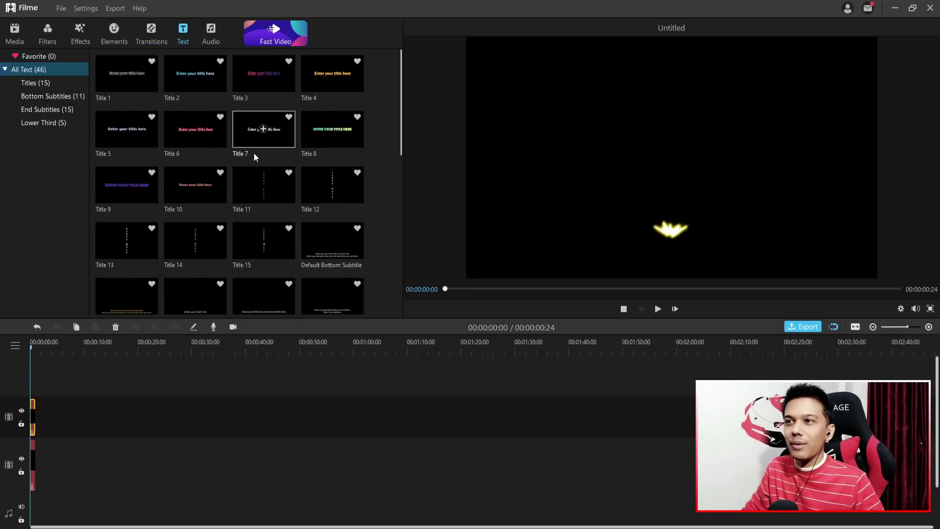
click(175, 129)
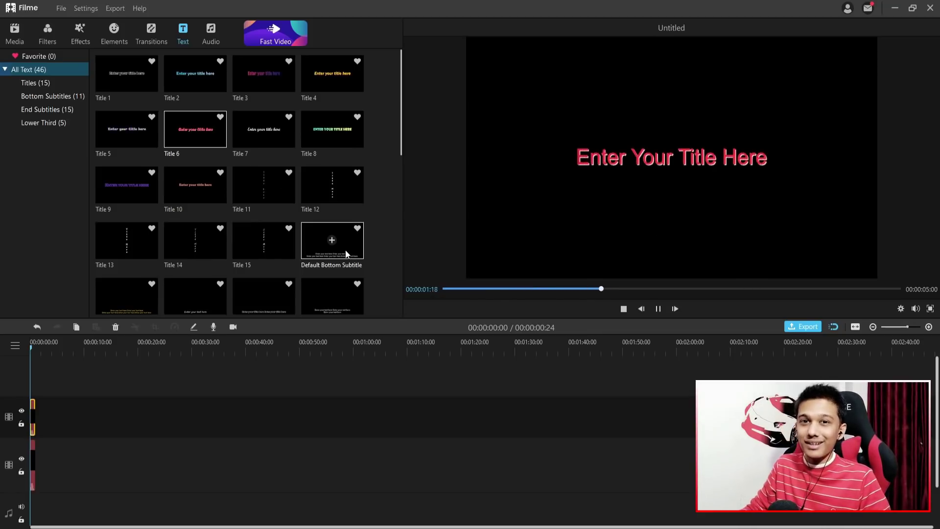
- Examine the music tracks in the audio library and its Sound Effect category
click(211, 35)
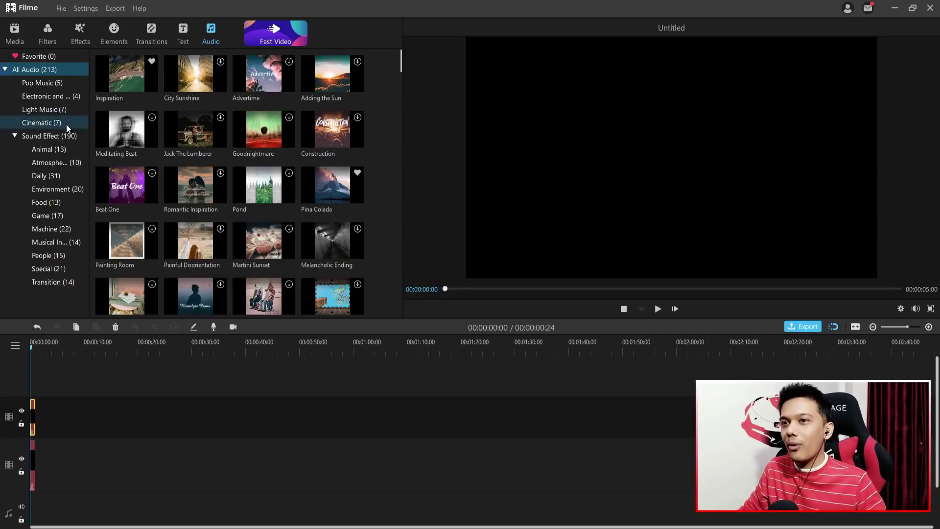
mouse_move(210, 157)
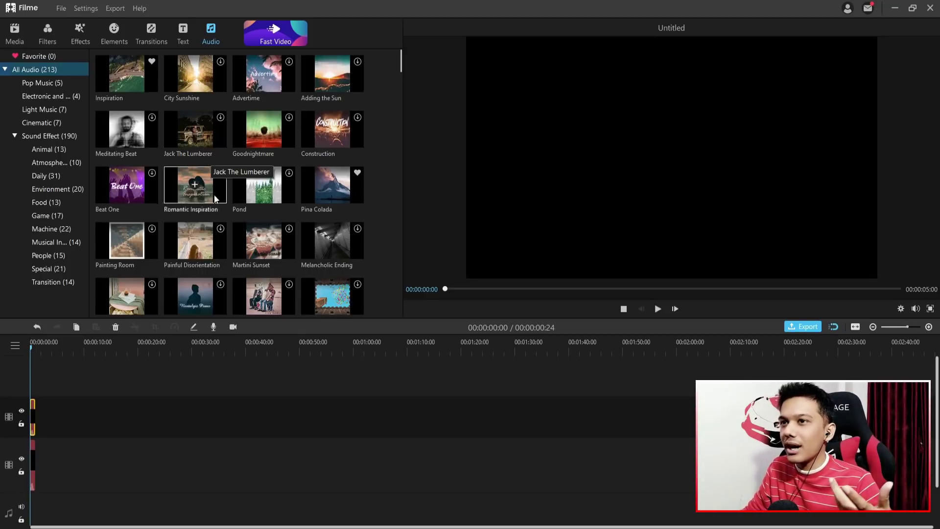
mouse_move(291, 219)
click(63, 136)
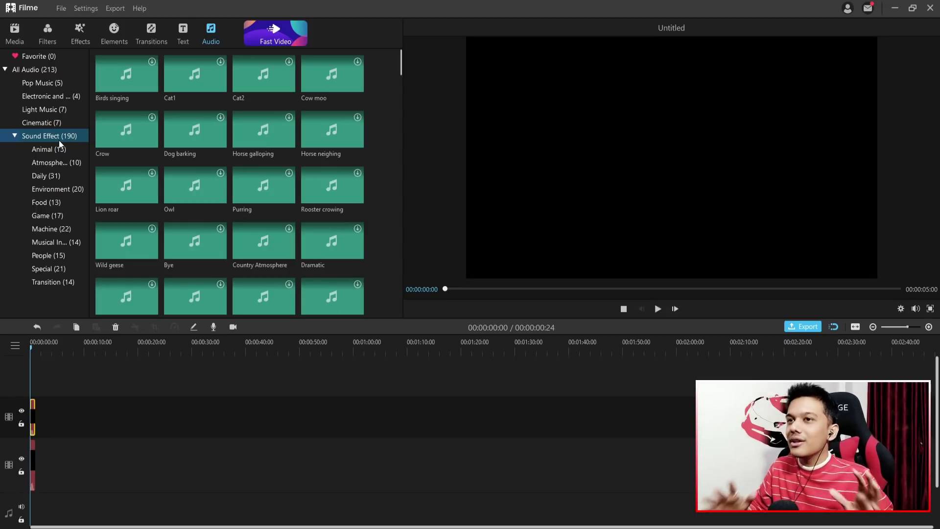
mouse_move(136, 189)
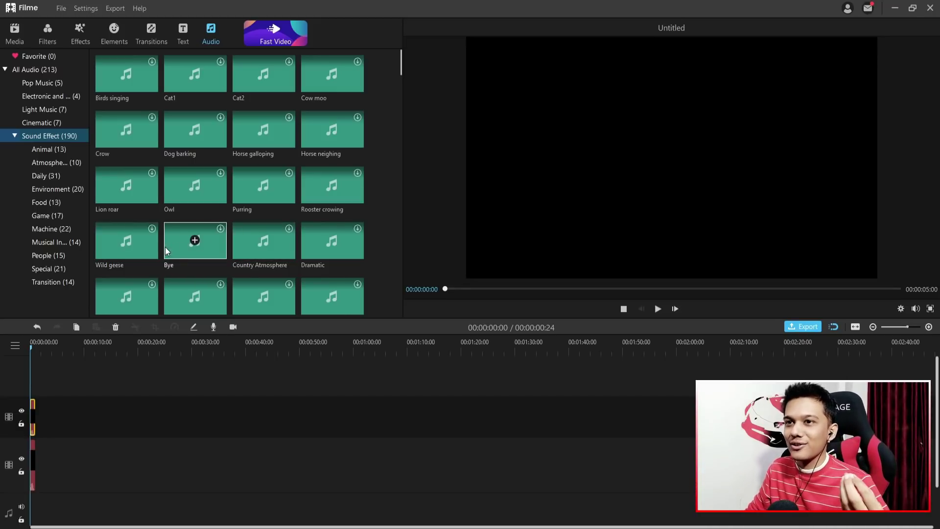
- Look through the Animal and Game sound effects and preview the Game over and Jump sounds
click(51, 166)
click(49, 154)
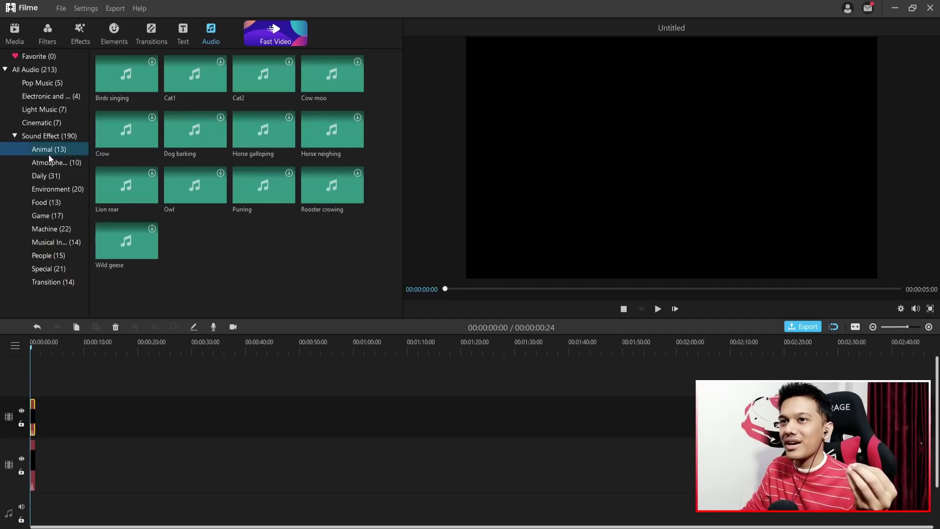
click(43, 188)
click(45, 215)
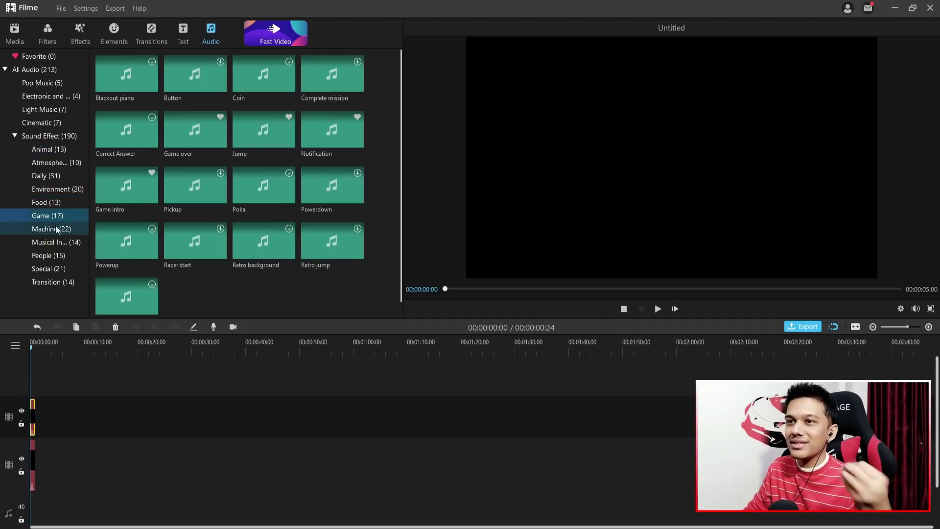
click(170, 134)
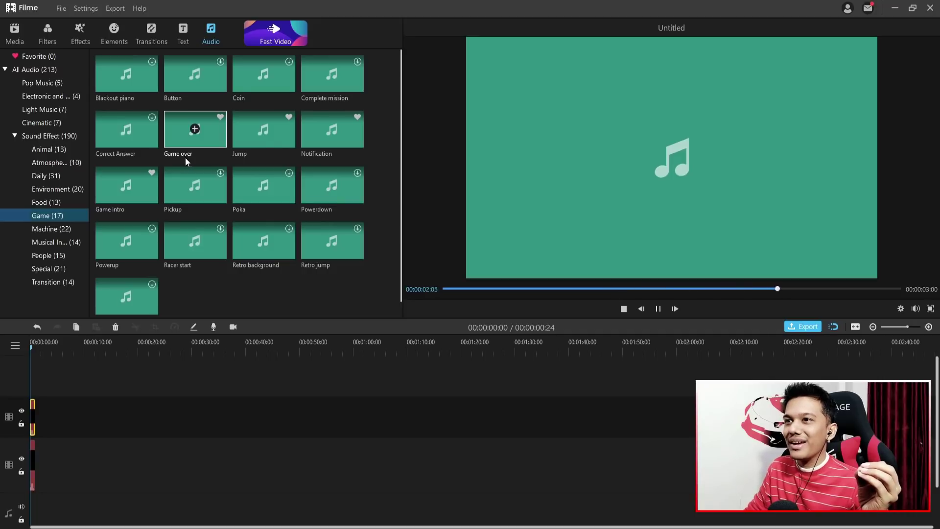
click(257, 131)
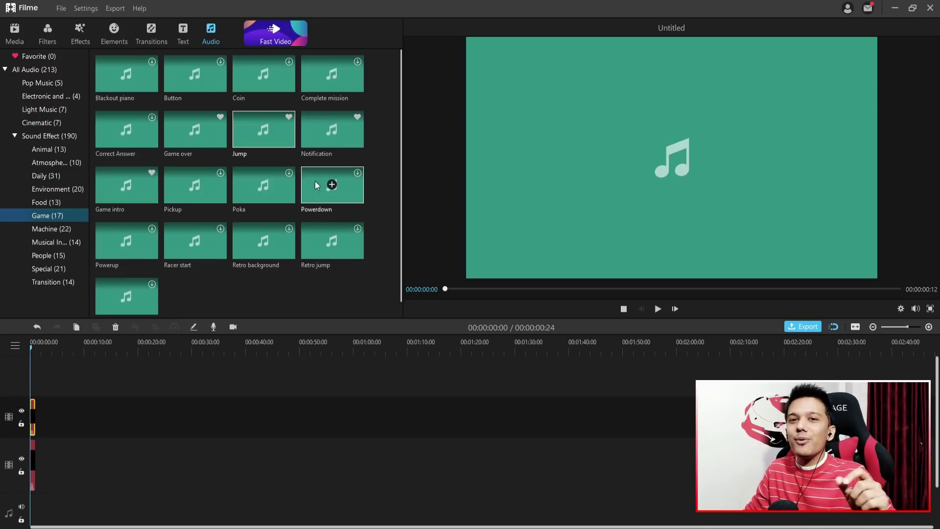
- Open the Fast Video template selection and look through the 16:9 templates in all categories
click(277, 37)
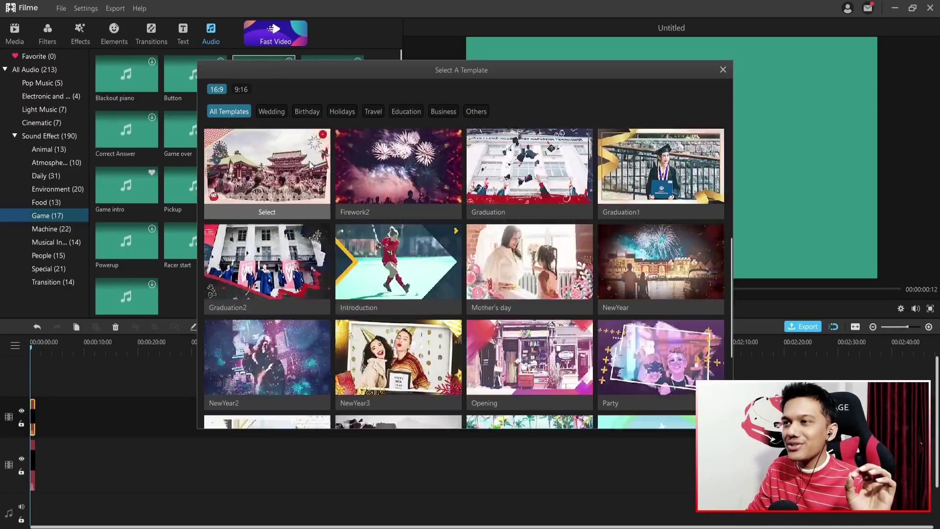
mouse_move(528, 278)
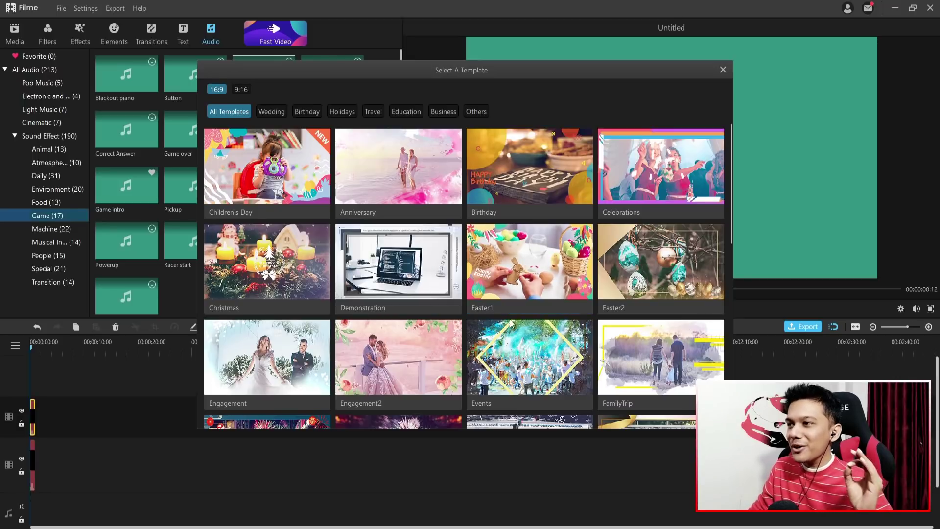
mouse_move(630, 300)
scroll(642, 318, down, 3)
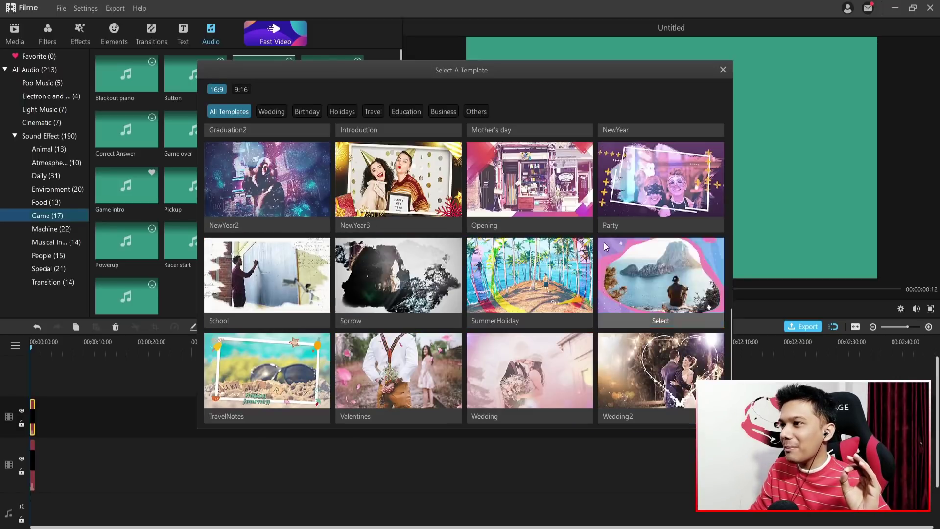
- Choose the Party template, add the four IMG photos as its media, and preview the generated video
click(650, 225)
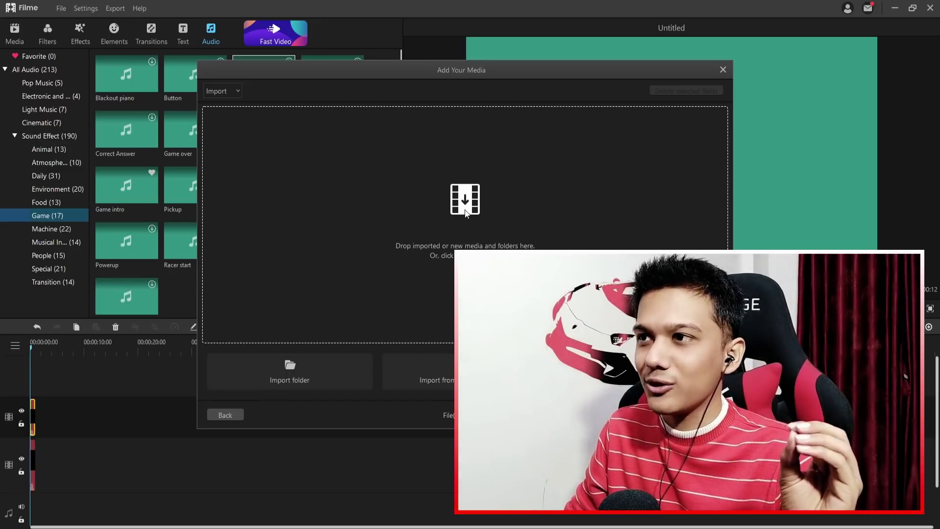
click(466, 209)
drag(529, 202, 370, 138)
click(570, 318)
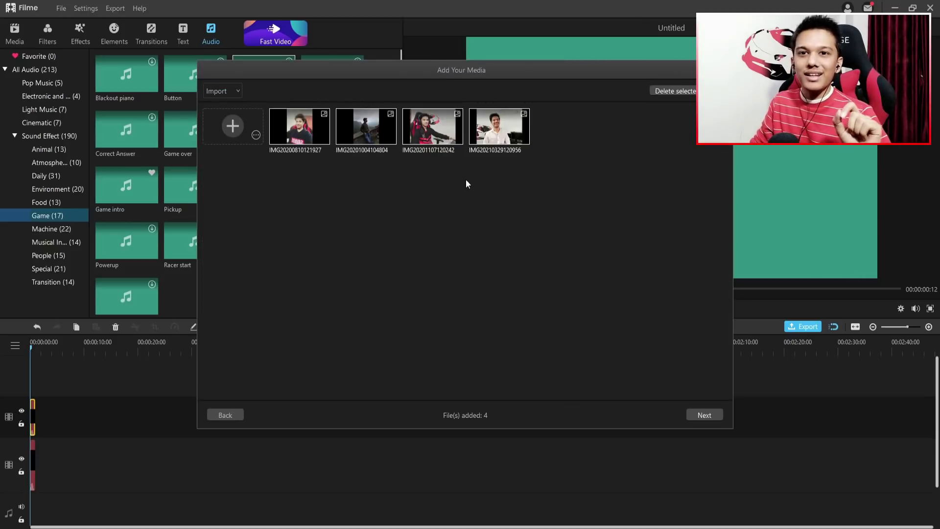
click(708, 415)
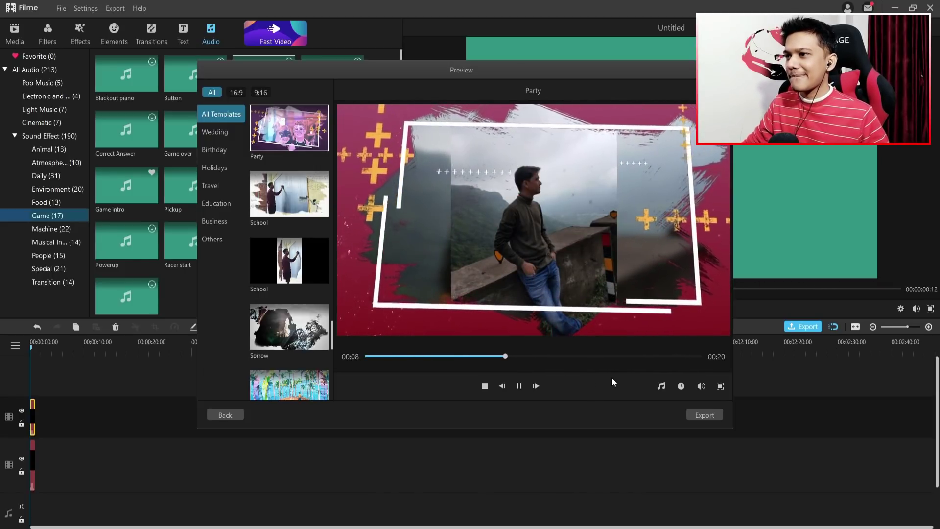
click(519, 386)
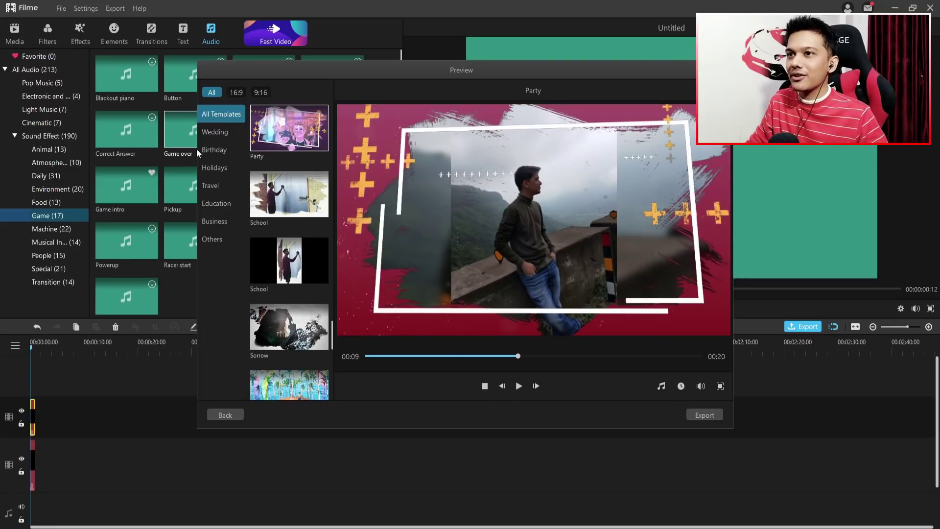
- Preview the photos in the Birthday template from the Birthday category, and exit Fast Video without exporting
click(218, 150)
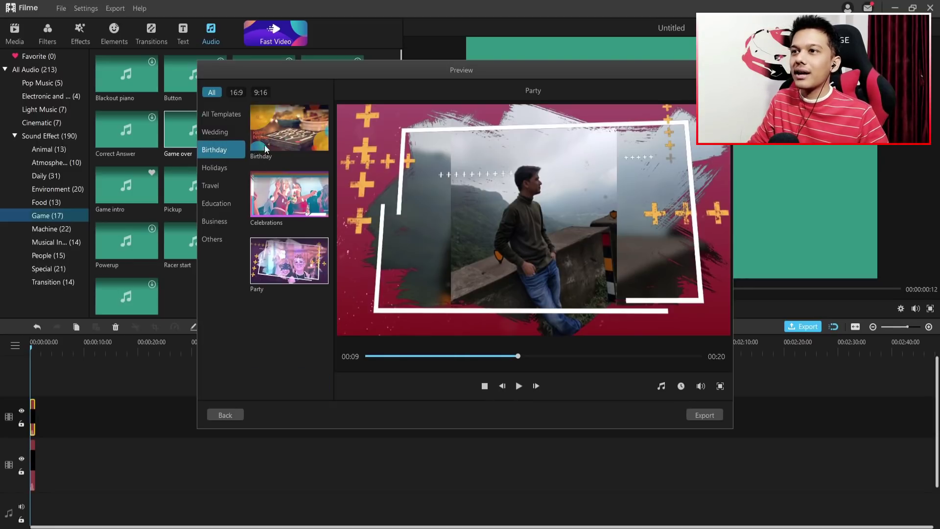
click(287, 130)
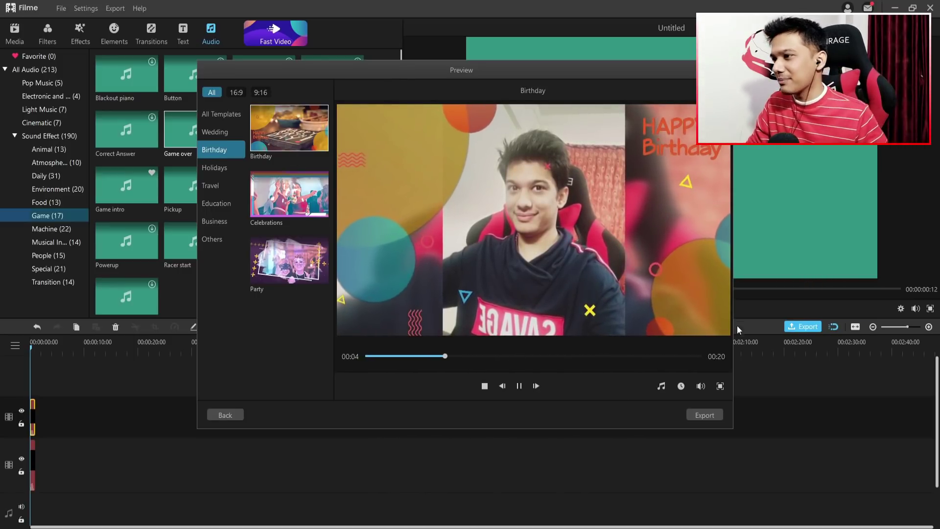
key(Escape)
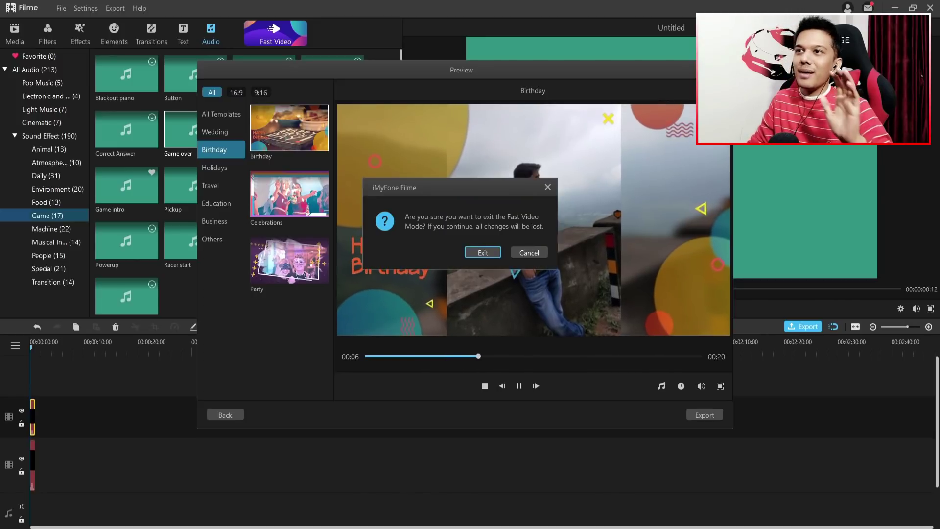
click(483, 250)
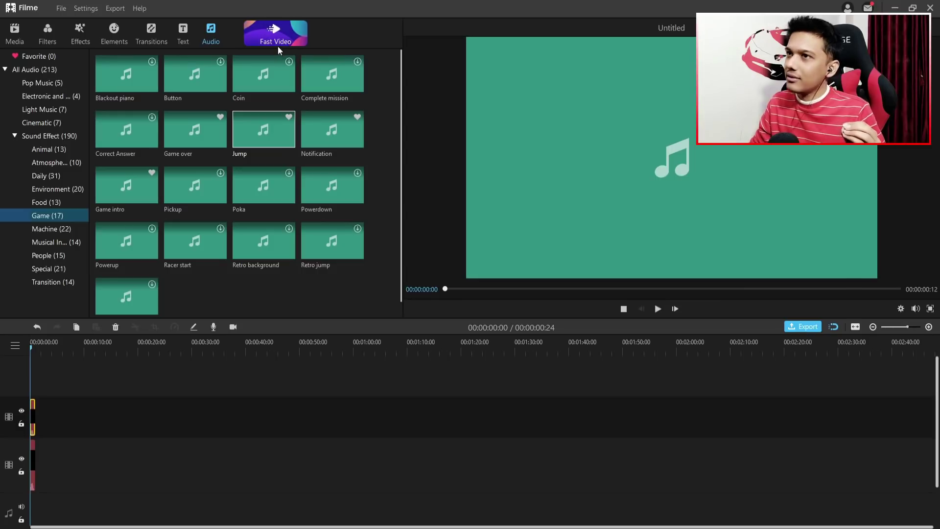
mouse_move(333, 159)
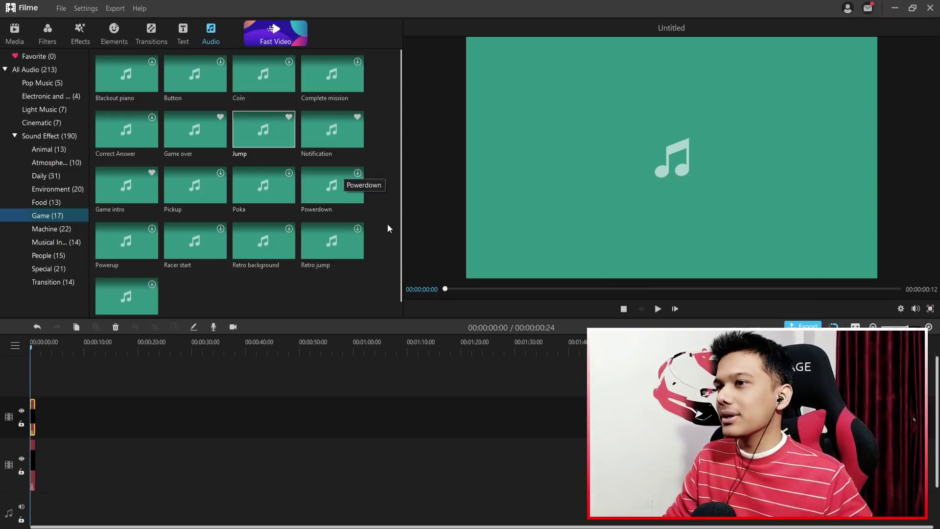
click(15, 35)
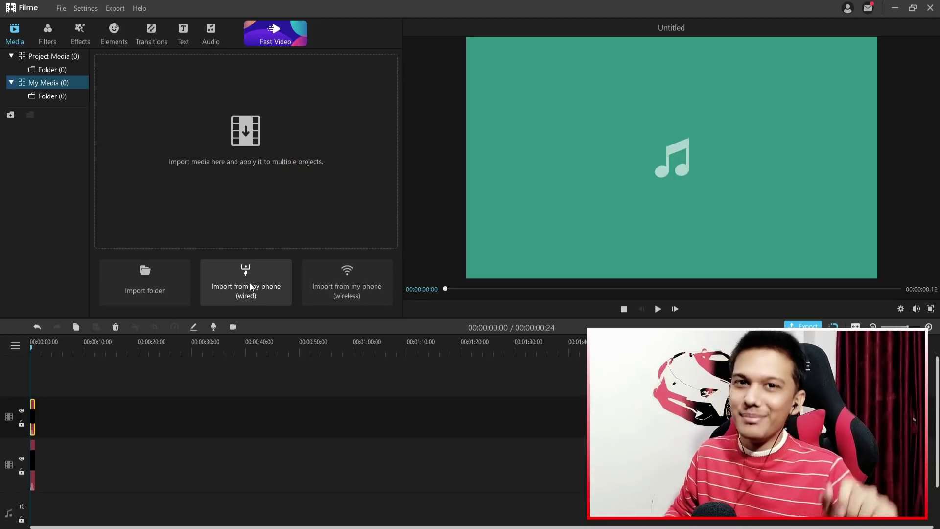
click(263, 194)
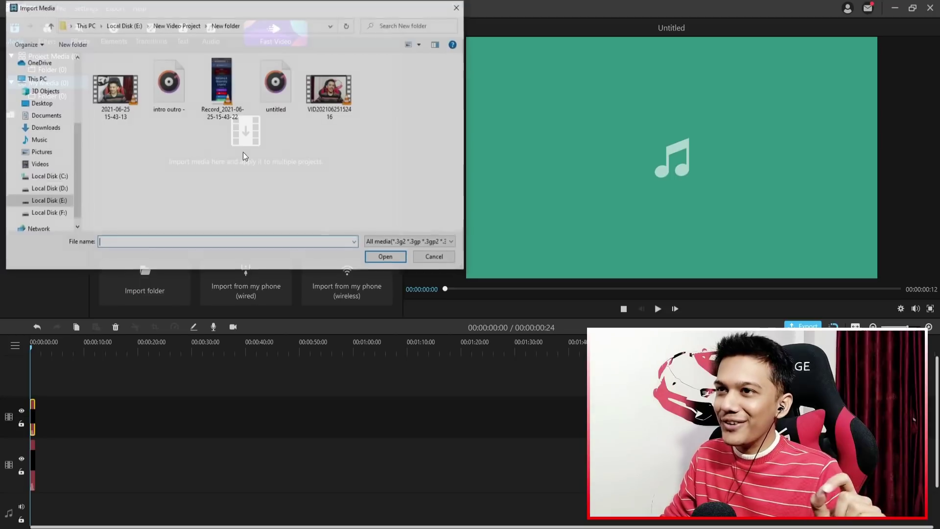
click(39, 116)
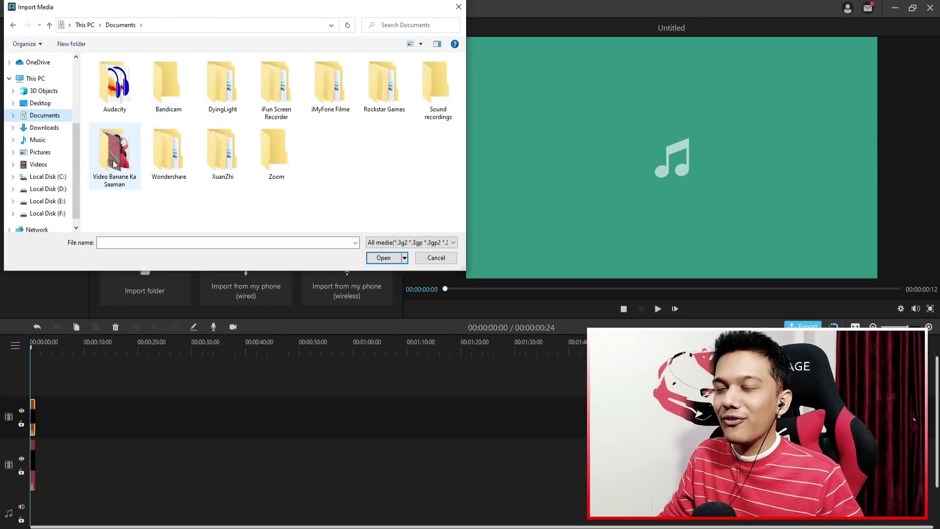
double_click(122, 190)
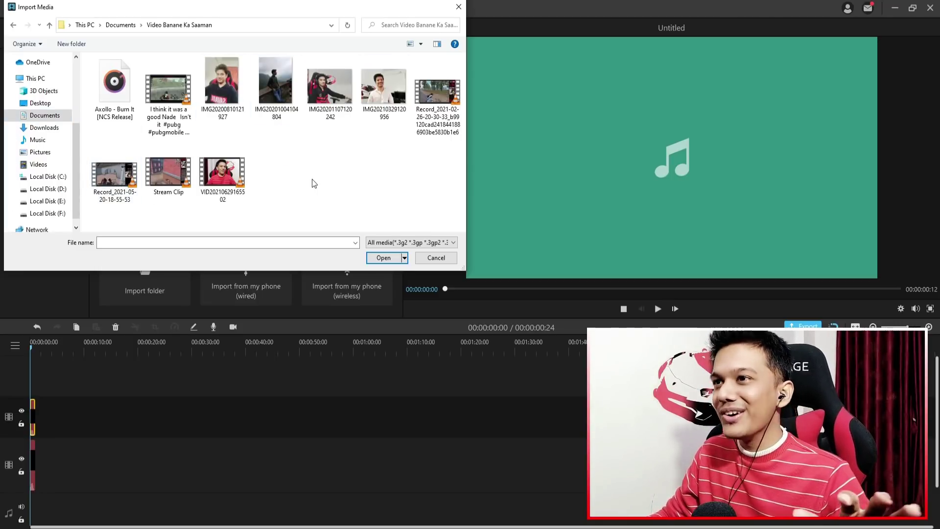
click(222, 172)
click(383, 257)
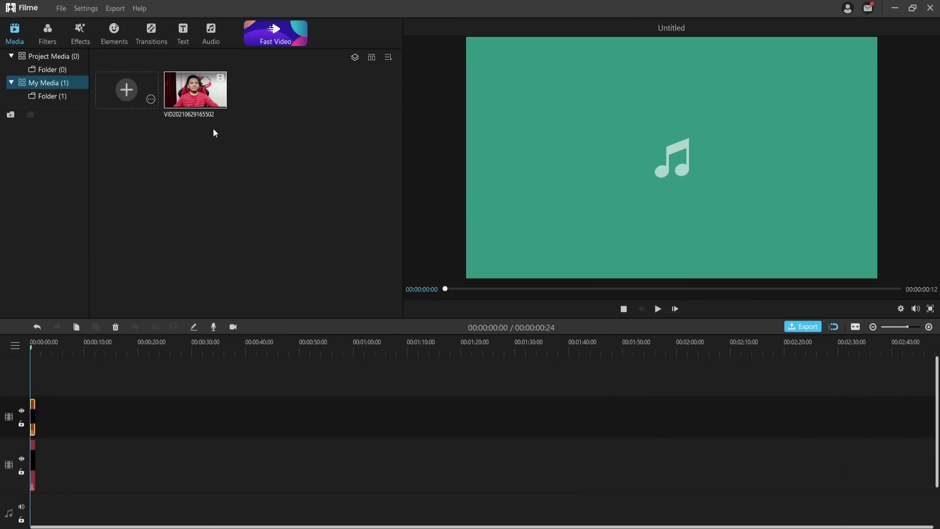
- Split the video clip on the timeline at 00:00:04:16 and delete the part after the cut
click(659, 356)
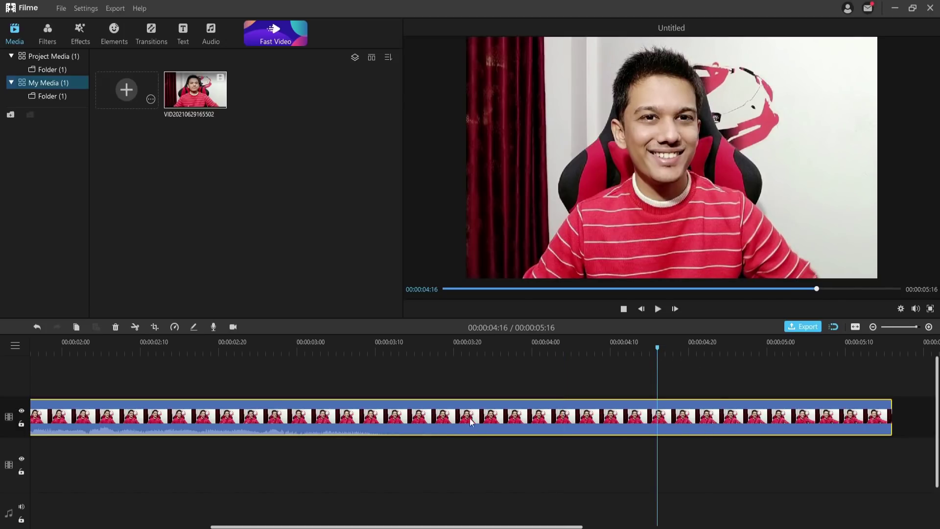
click(136, 327)
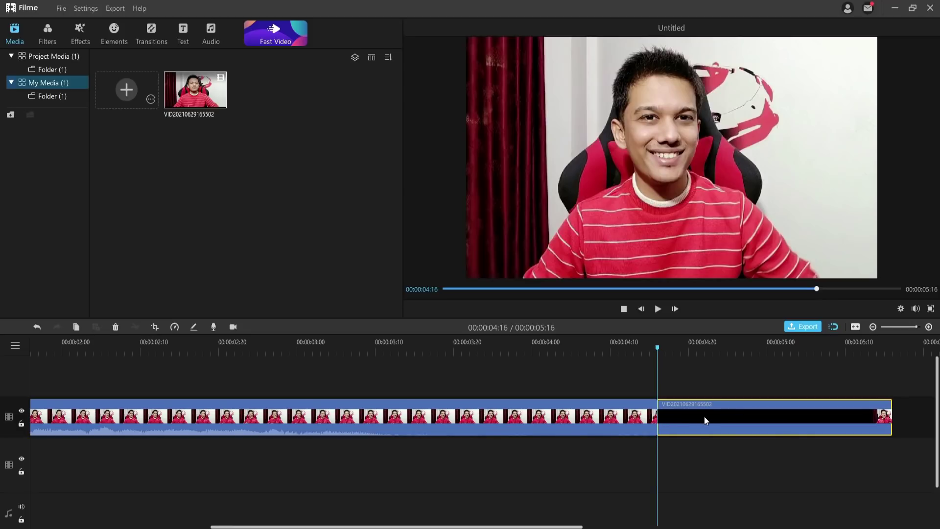
key(Delete)
- Examine the remaining clip's picture adjustments and its audio settings with the Voice Changer options
click(507, 417)
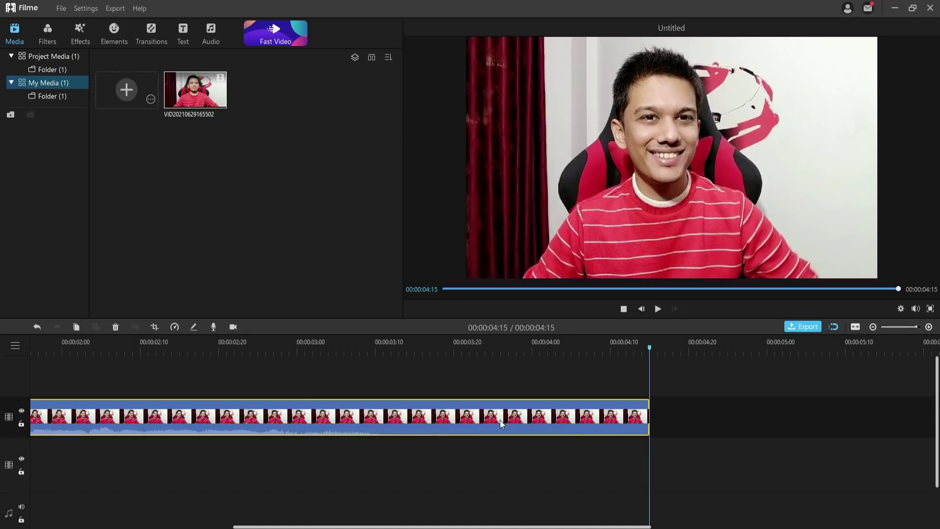
double_click(364, 416)
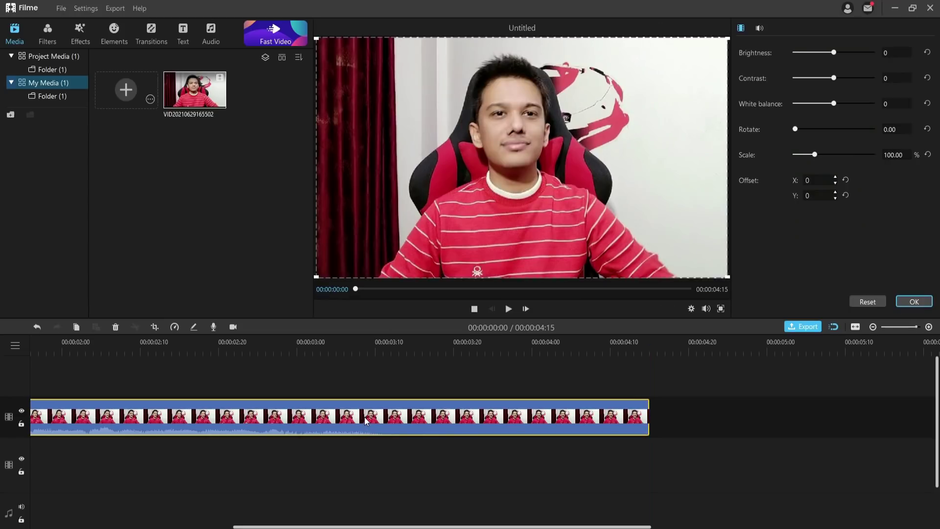
click(759, 28)
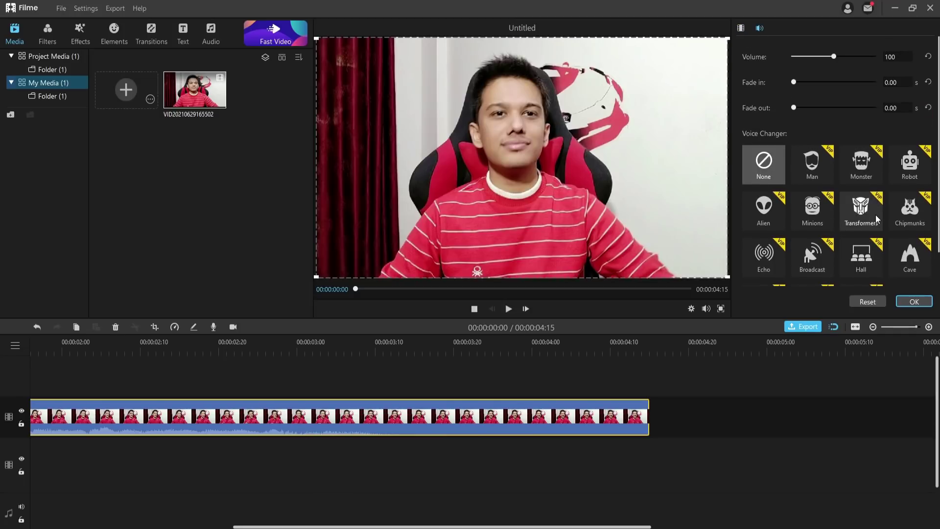
scroll(876, 219, down, 1)
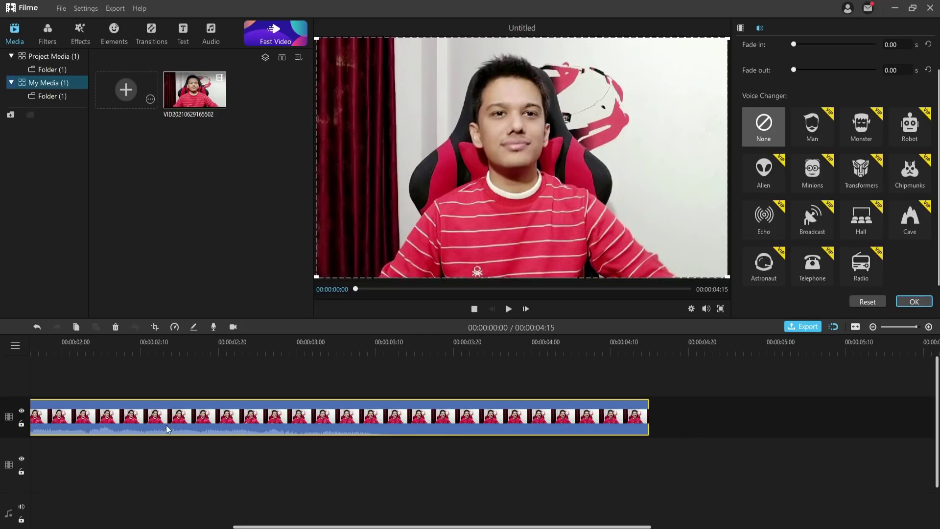
- Play the clip from its beginning with the original voice, keeping its Voice Changer options open
click(89, 369)
scroll(69, 347, left, 5)
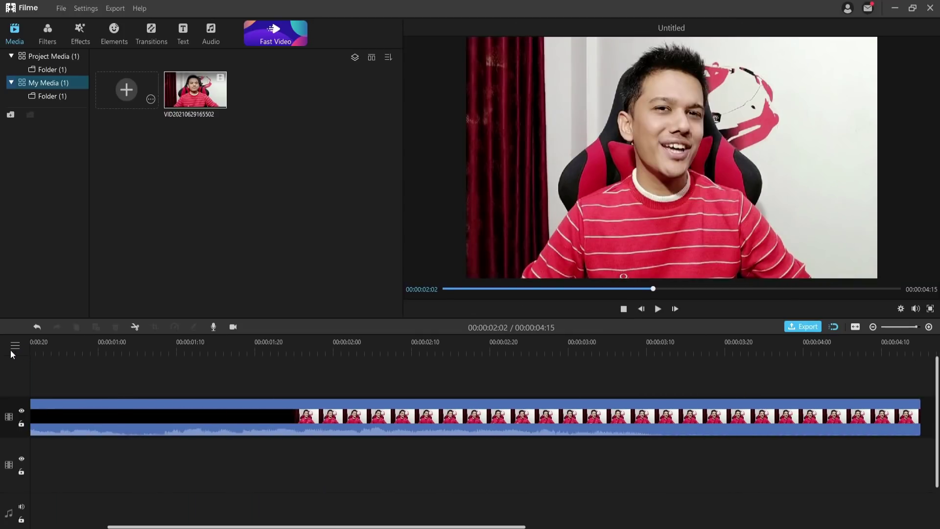
drag(54, 354, 125, 362)
click(212, 424)
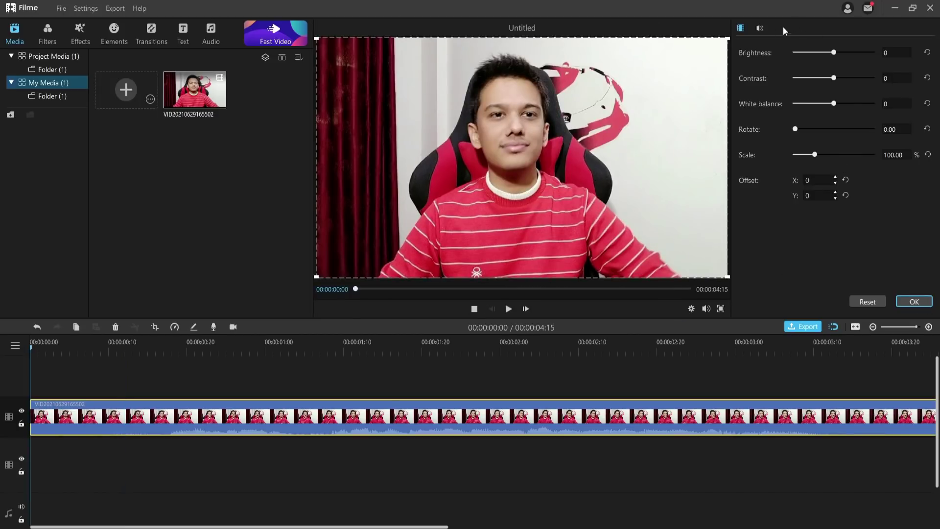
click(759, 29)
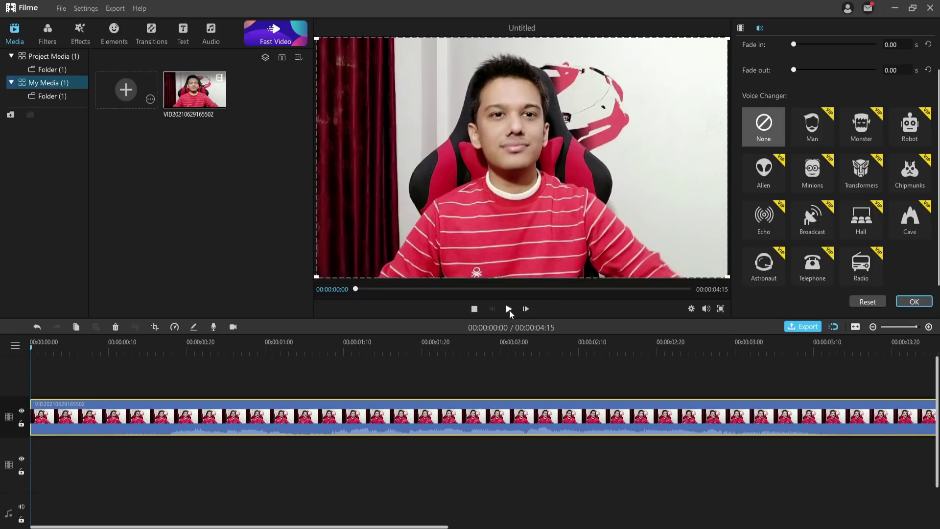
click(509, 309)
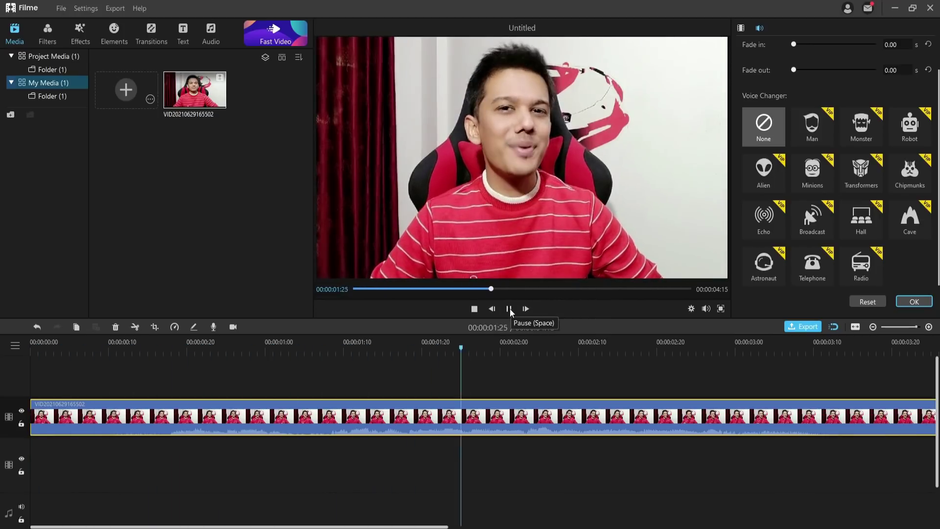
click(510, 309)
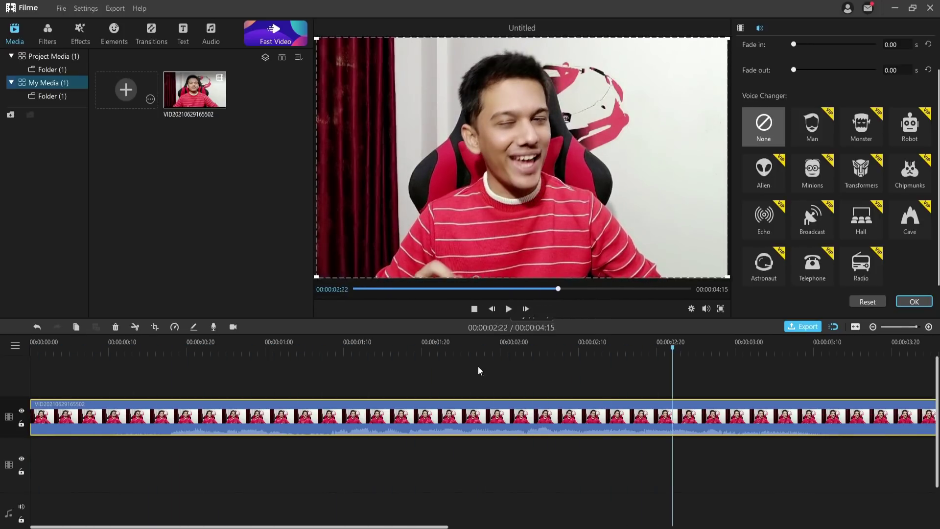
- Split the clip at 00:00:01:08 and again at 00:00:04:02 to isolate the middle section
click(328, 347)
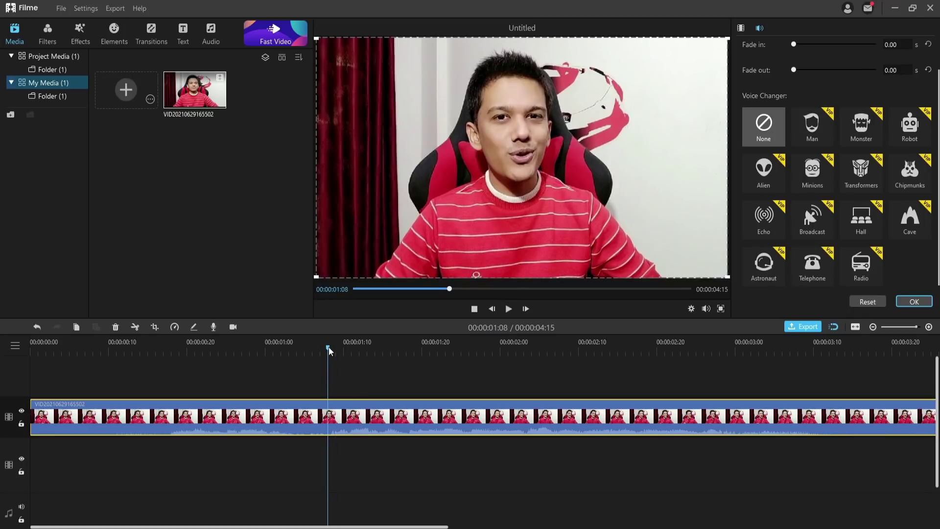
click(136, 327)
key(space)
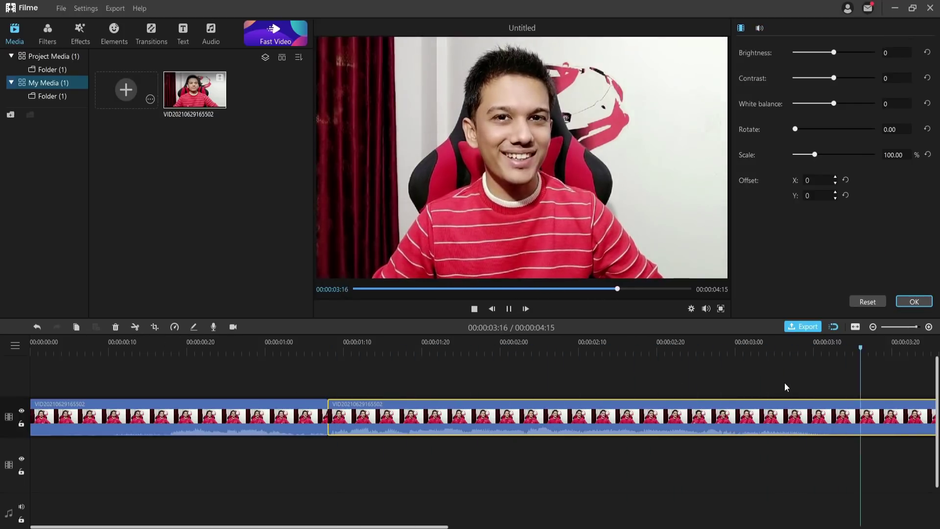
key(space)
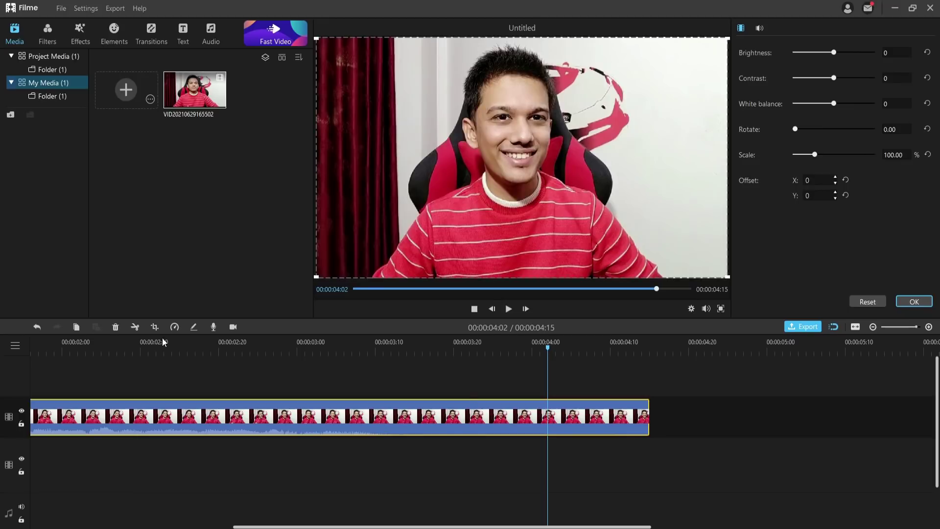
click(136, 328)
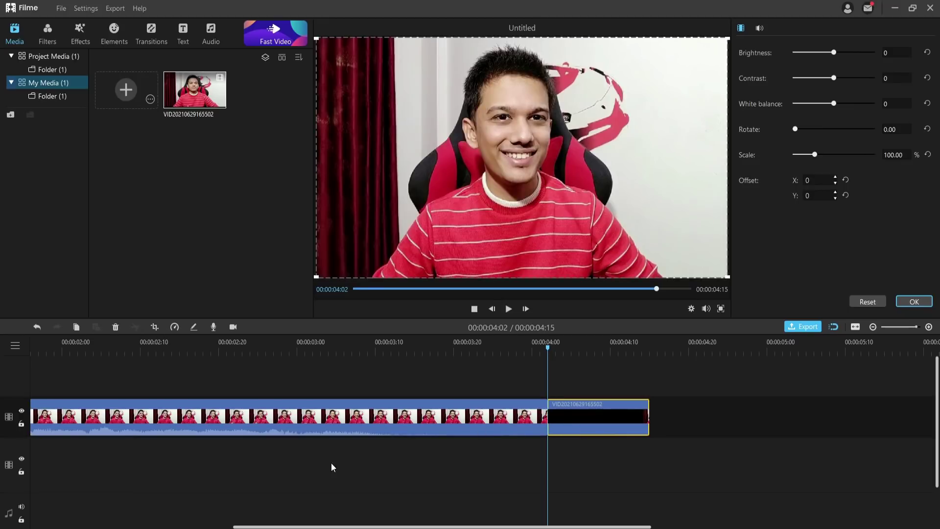
- Apply the Man voice changer to the middle section of the clip and preview it
scroll(367, 465, left, 5)
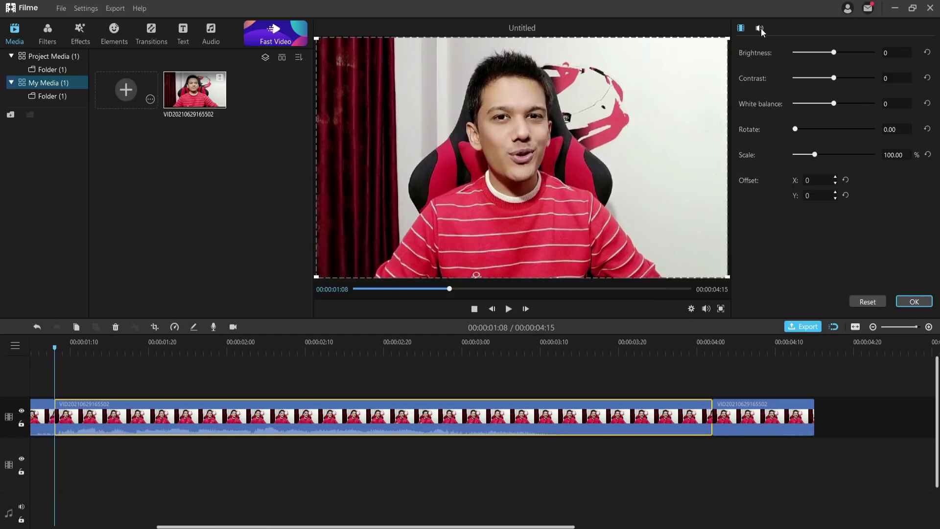
click(759, 27)
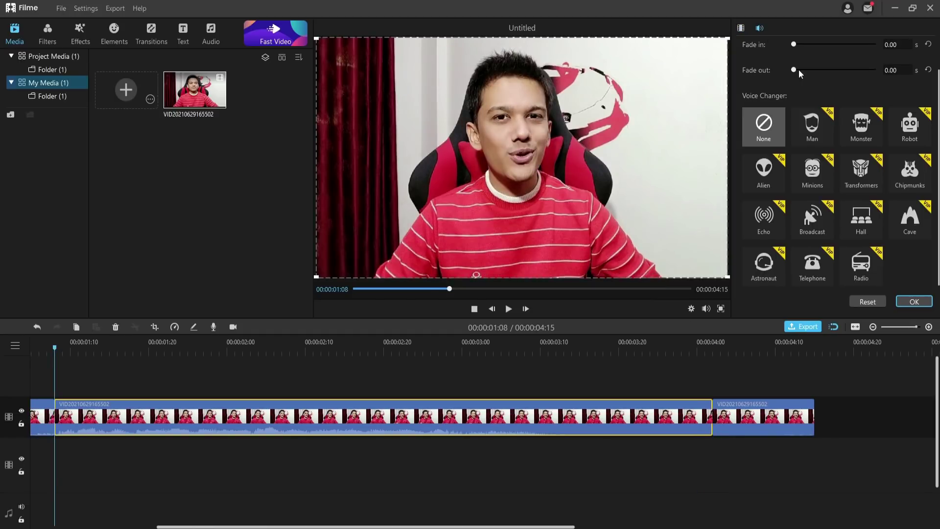
click(813, 130)
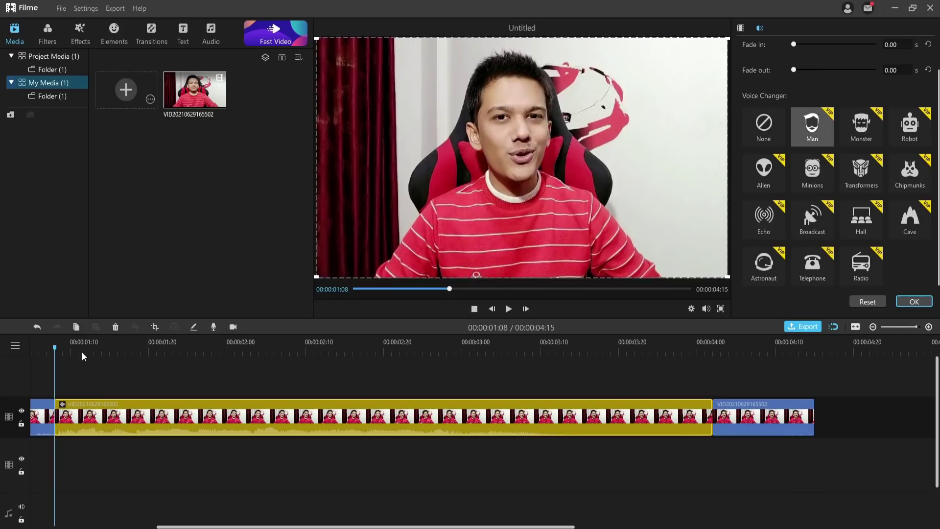
scroll(34, 348, left, 1)
key(space)
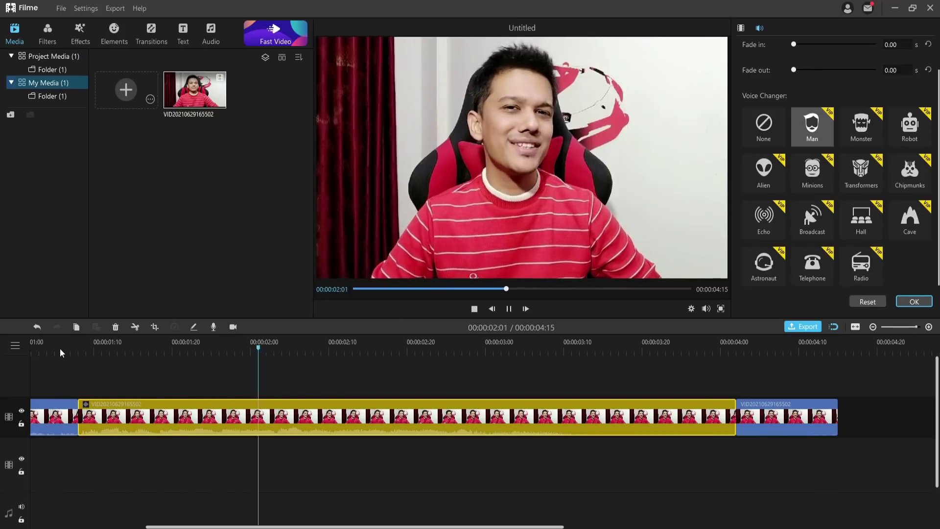
key(space)
- Change the middle section's voice changer to Monster and play it from just before the first cut
click(868, 135)
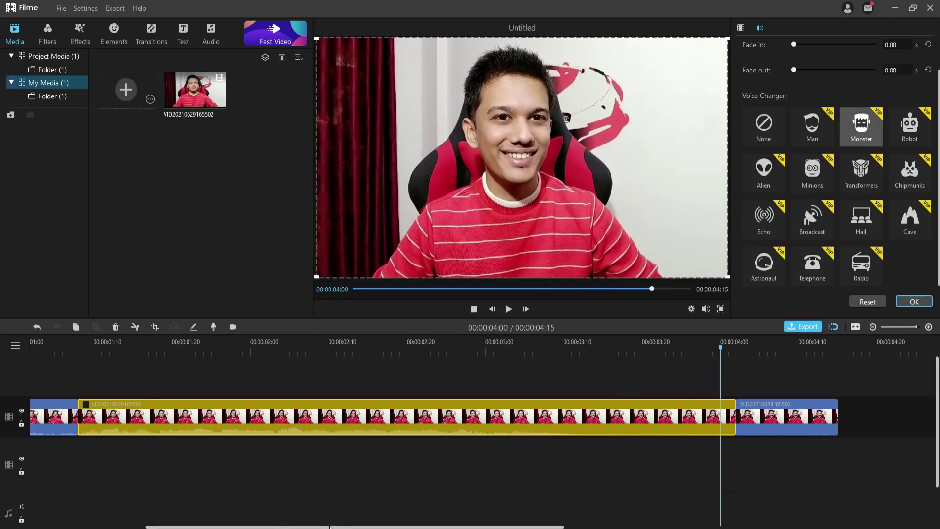
drag(329, 526, 244, 526)
click(206, 340)
click(116, 347)
key(space)
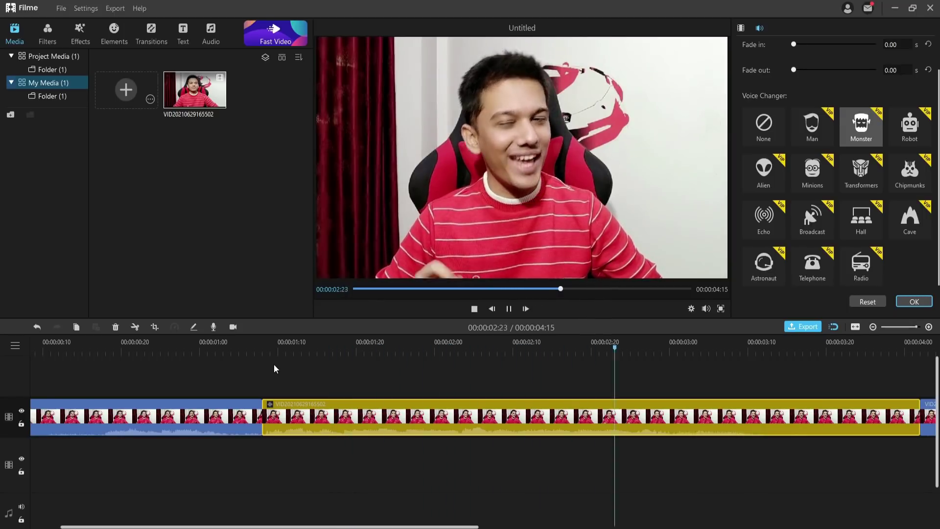
- Change the middle section's voice changer to Minions and play it from about 00:00:00:21 in the uncut opening
key(space)
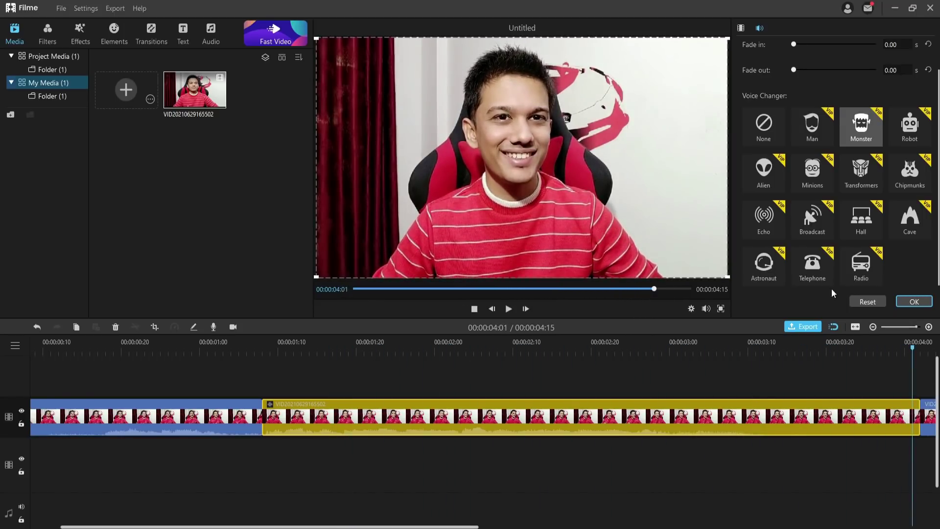
click(816, 180)
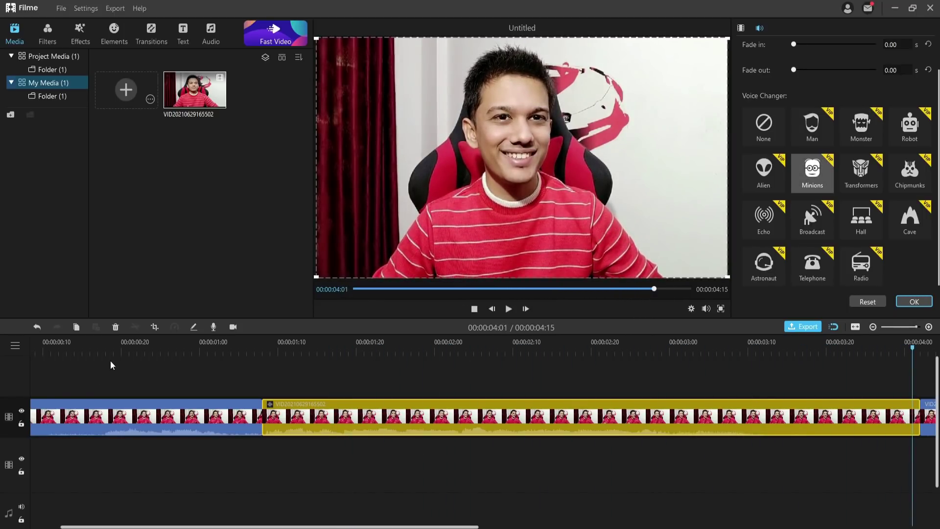
click(130, 349)
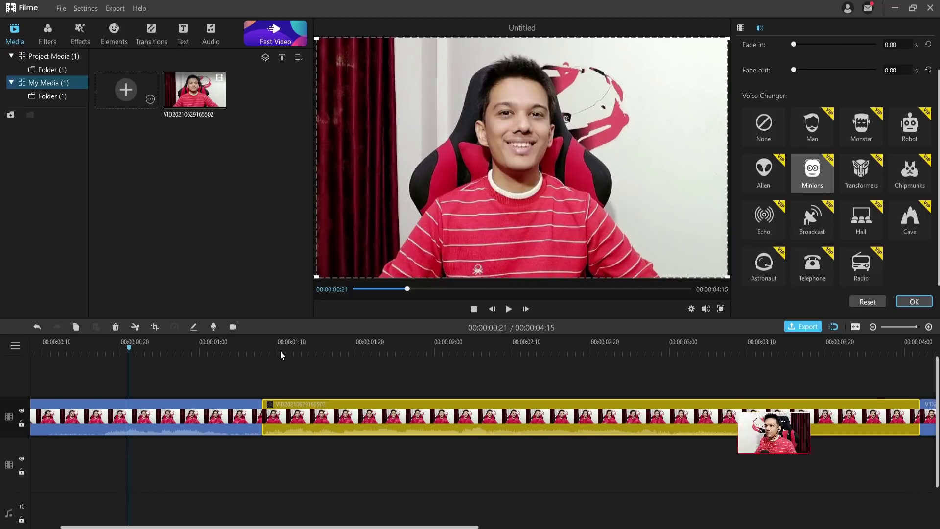
key(space)
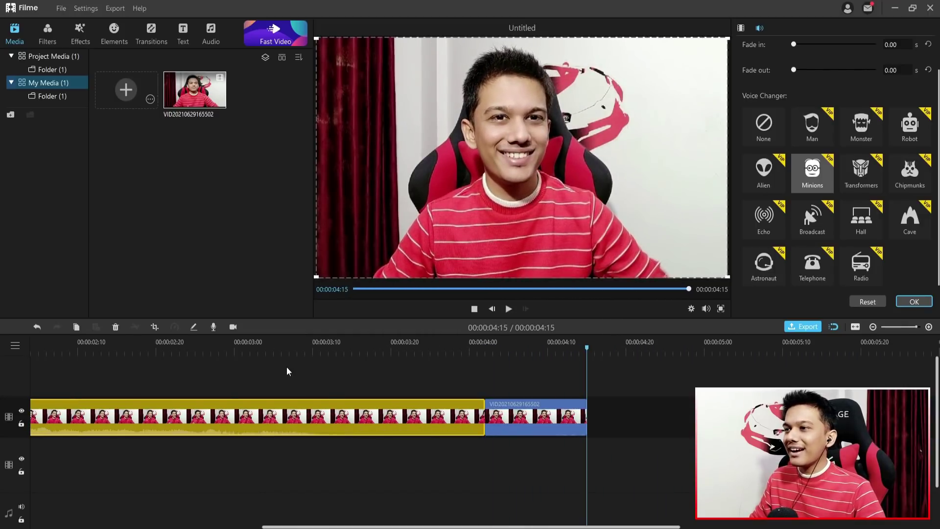
key(space)
key(space)
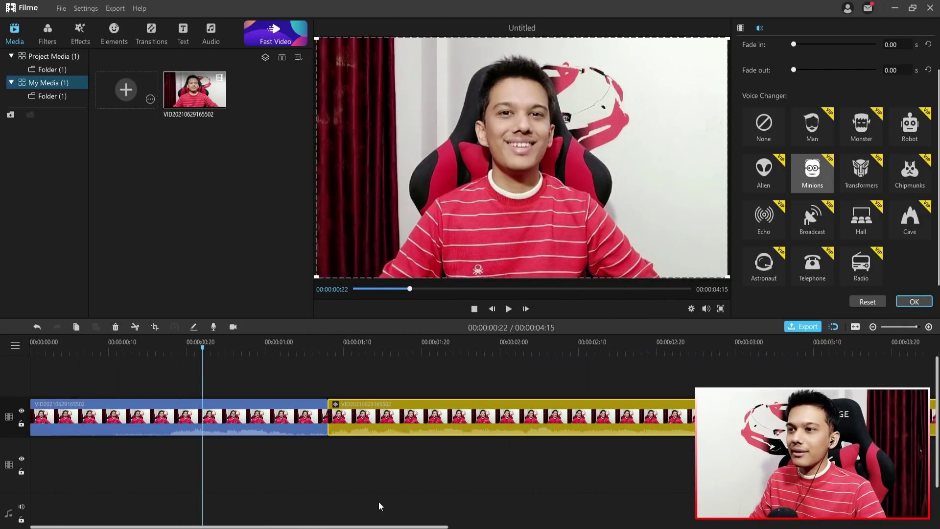
key(space)
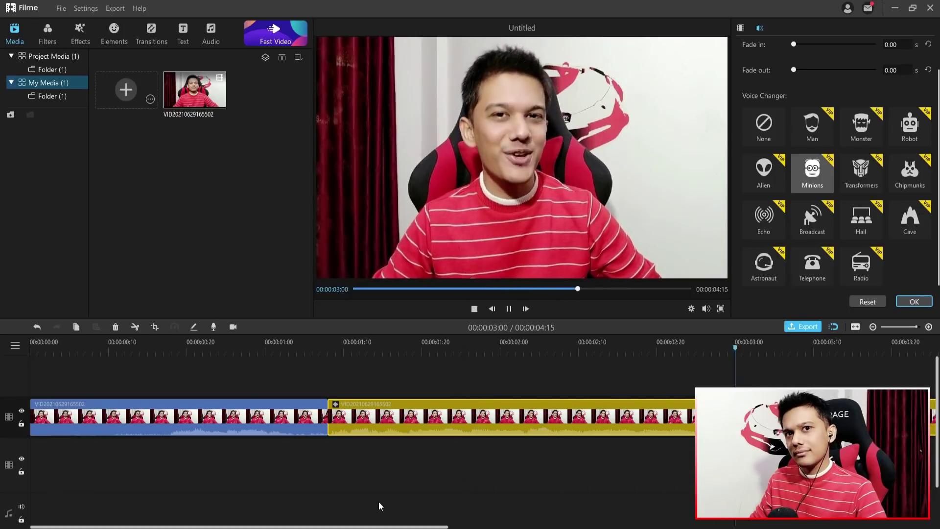
key(space)
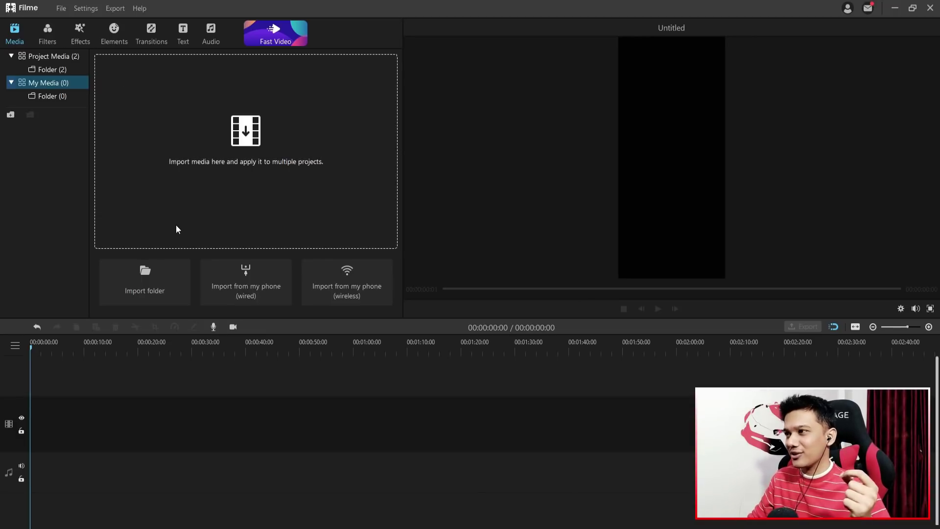
- Set the new project to a 16:9 aspect ratio, 1920 x 1080 resolution and 25 fps, and recheck the project settings
click(901, 309)
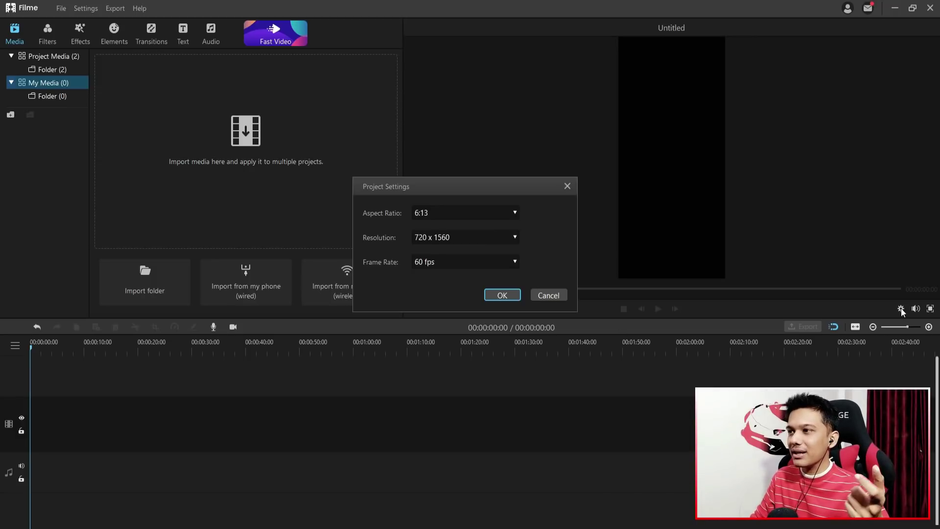
click(461, 215)
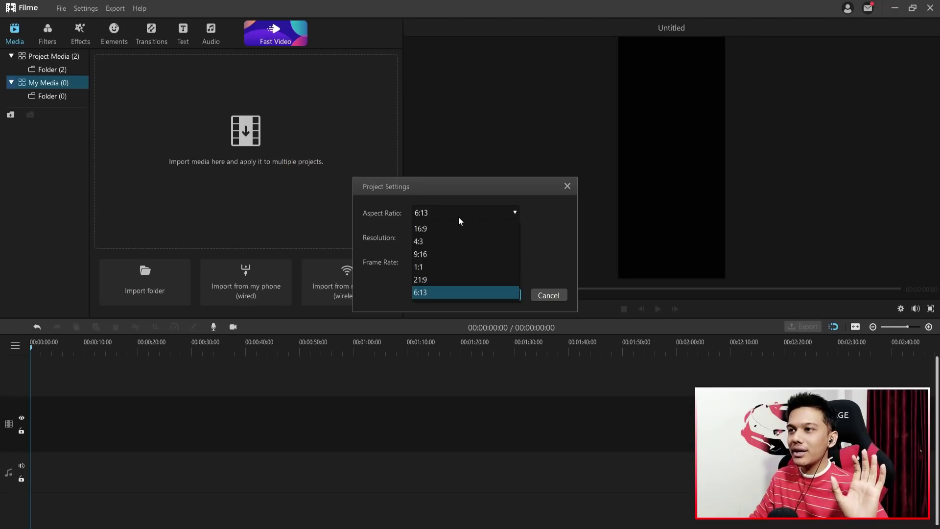
click(434, 229)
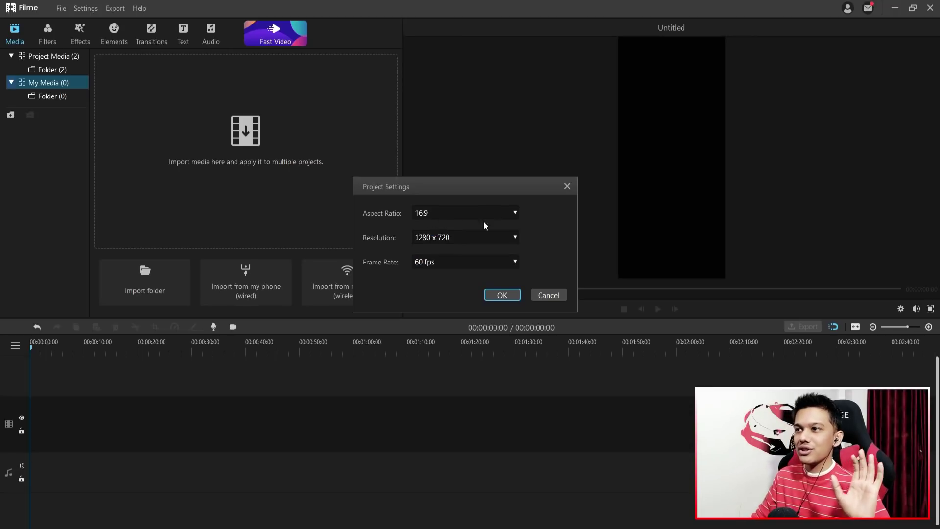
click(450, 243)
click(441, 267)
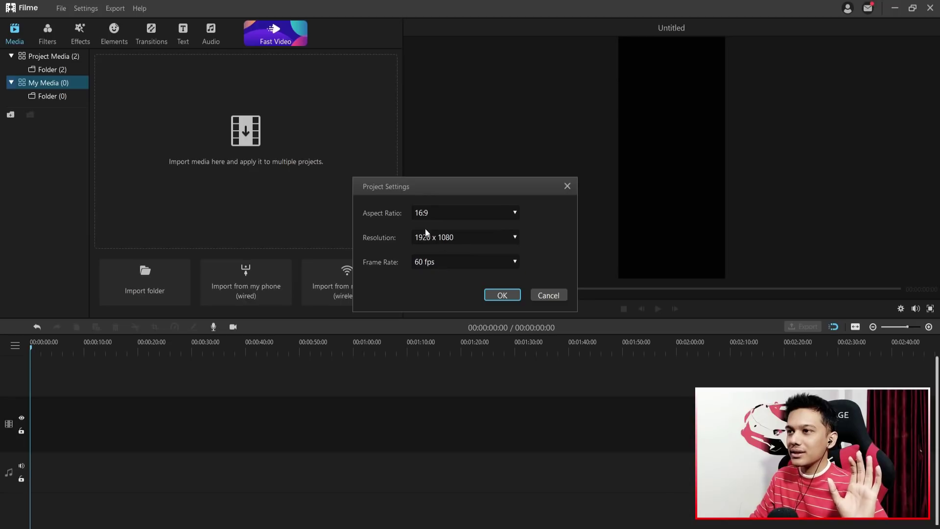
click(463, 267)
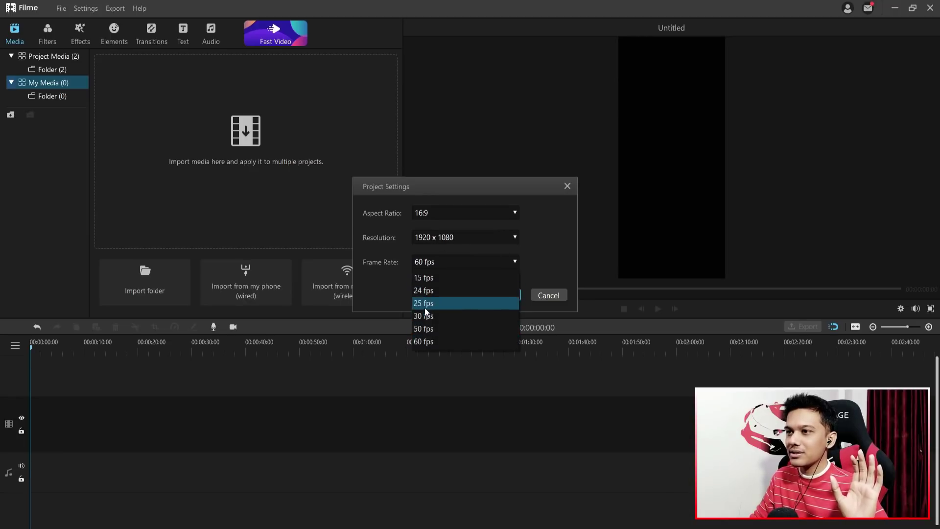
click(425, 306)
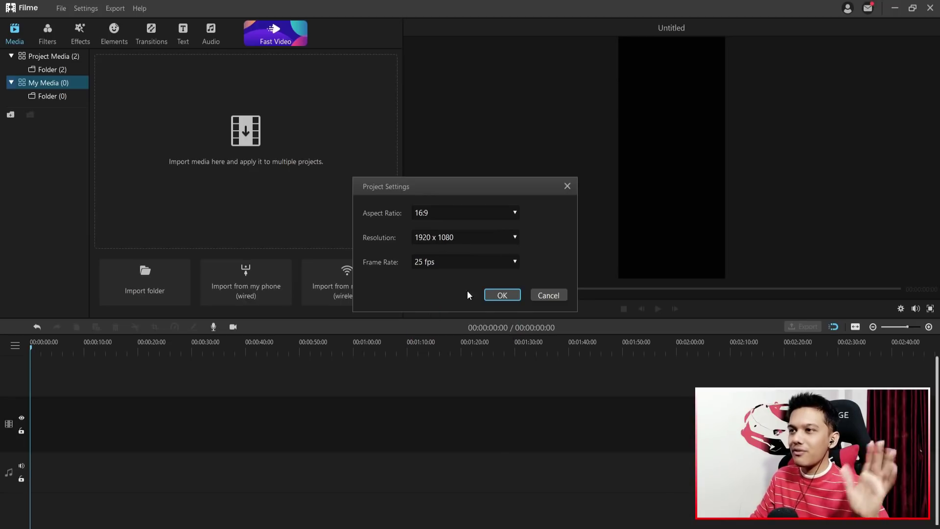
click(500, 295)
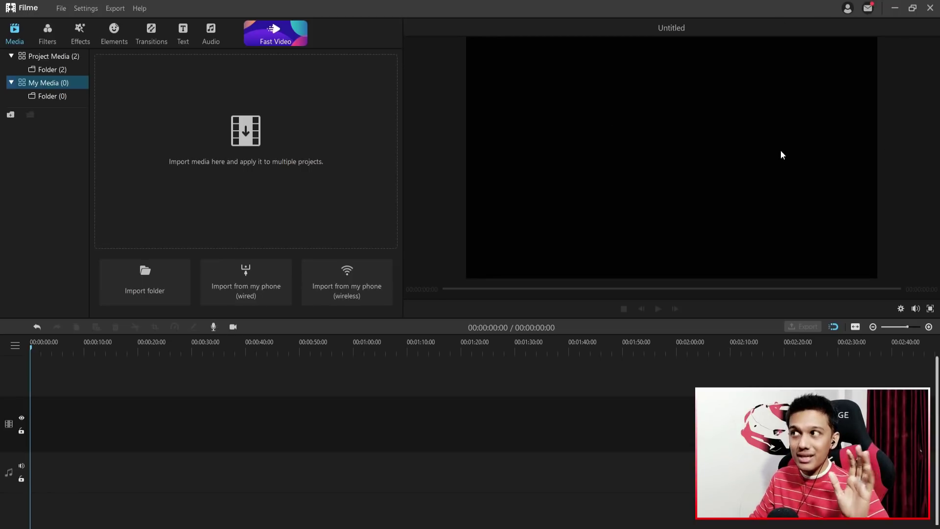
click(900, 309)
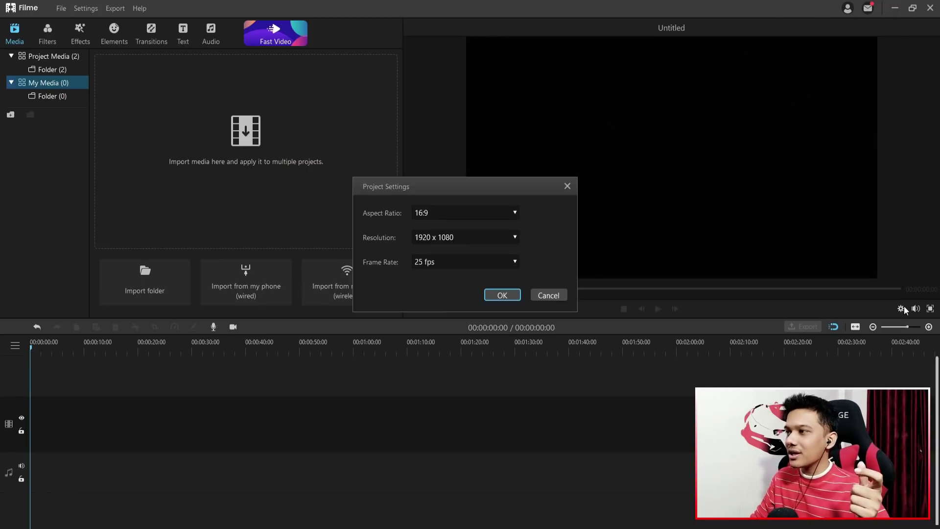
click(566, 186)
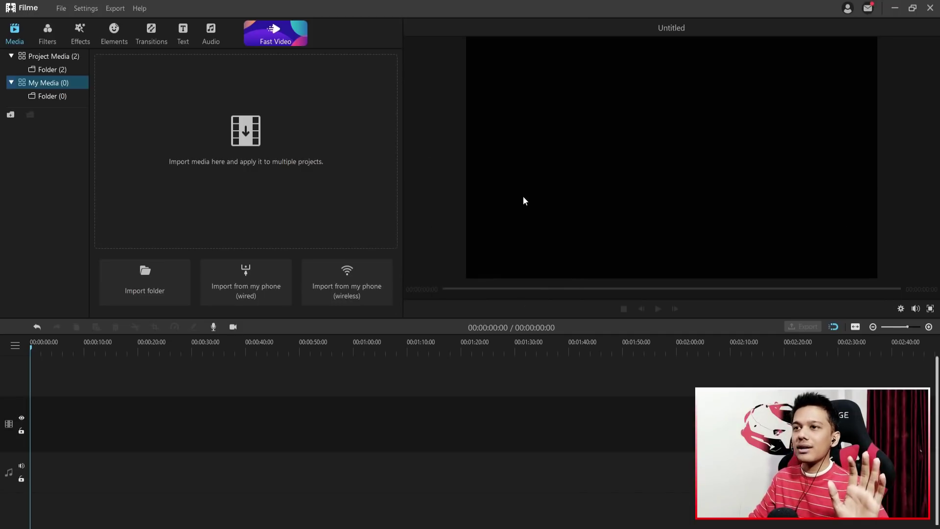
- Import the "I think it was a good Nade", Record_2021-02-26 and Record_2021-05-20 videos from the Video Banane Ka Saaman folder
click(240, 166)
click(150, 91)
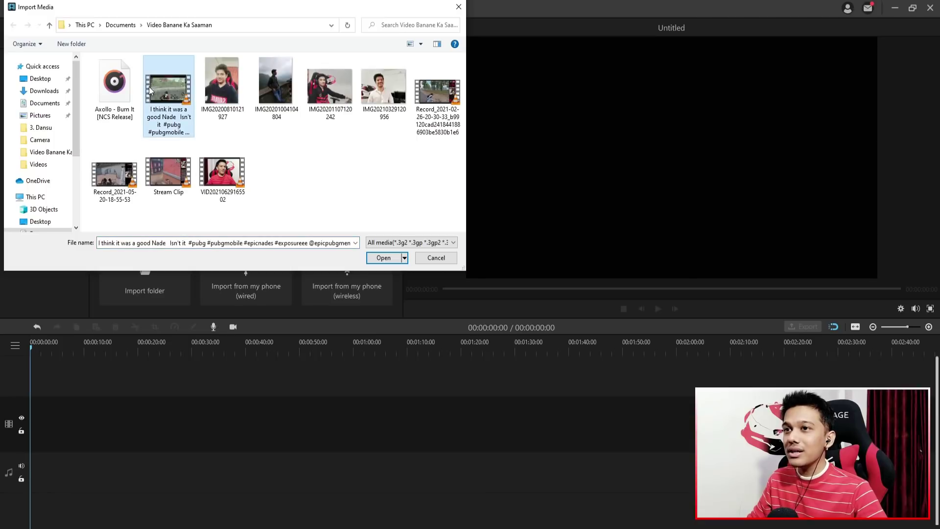
ctrl+click(433, 104)
ctrl+click(124, 180)
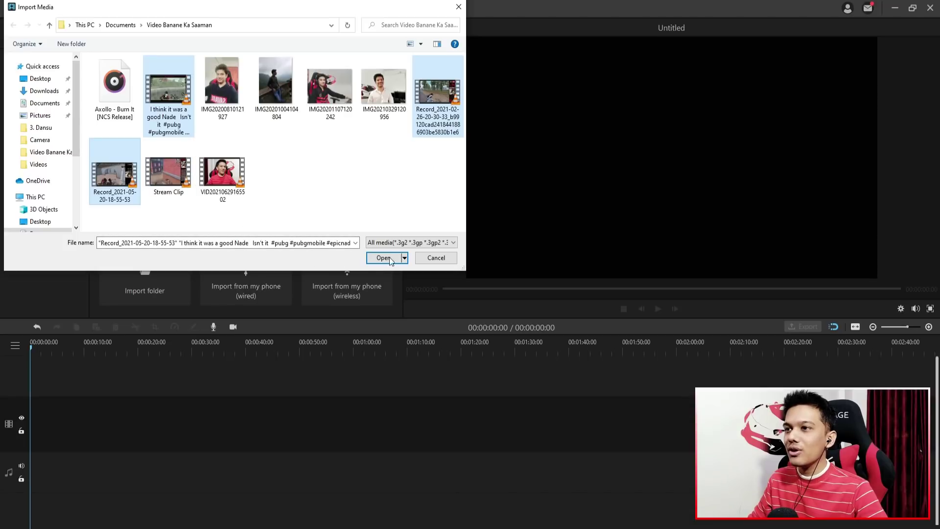
click(383, 258)
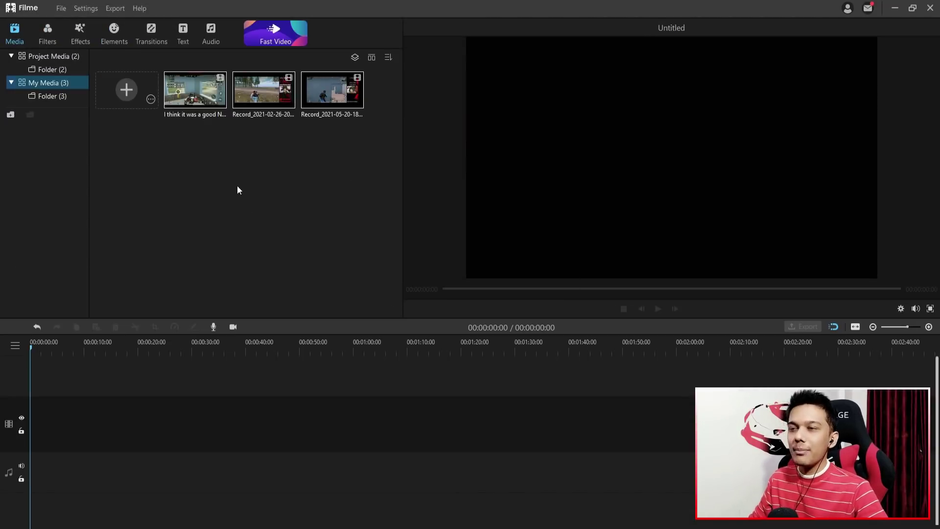
- Import the "Axollo - Burn It [NCS Release]" music track into My Media
click(126, 98)
click(119, 93)
click(385, 258)
- Place the Record_2021-05-20, Record_2021-02-26 and "I think it was a good Nade" clips one after another on the video track
mouse_move(204, 113)
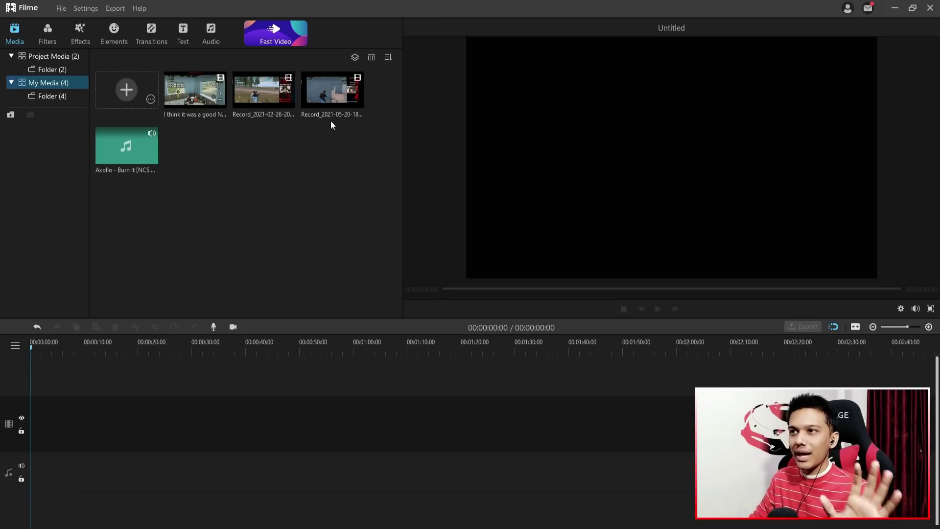
mouse_move(327, 111)
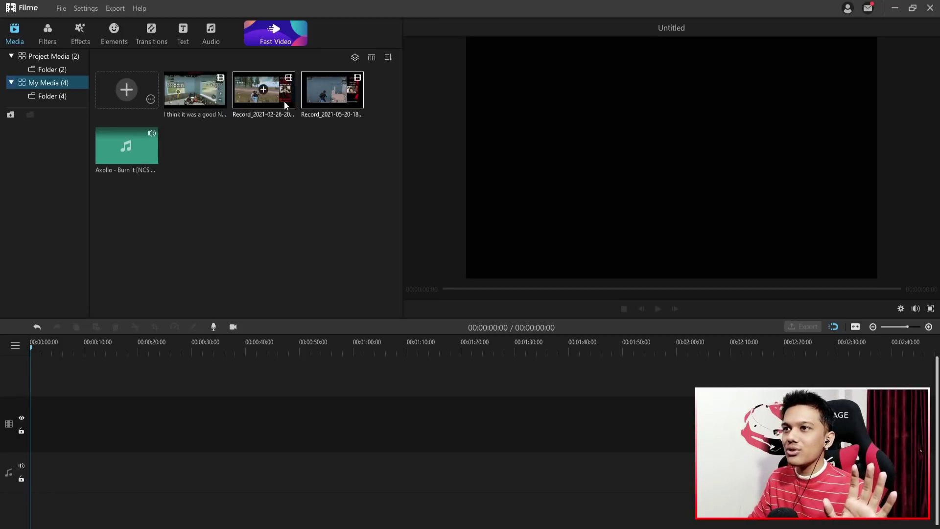
click(331, 90)
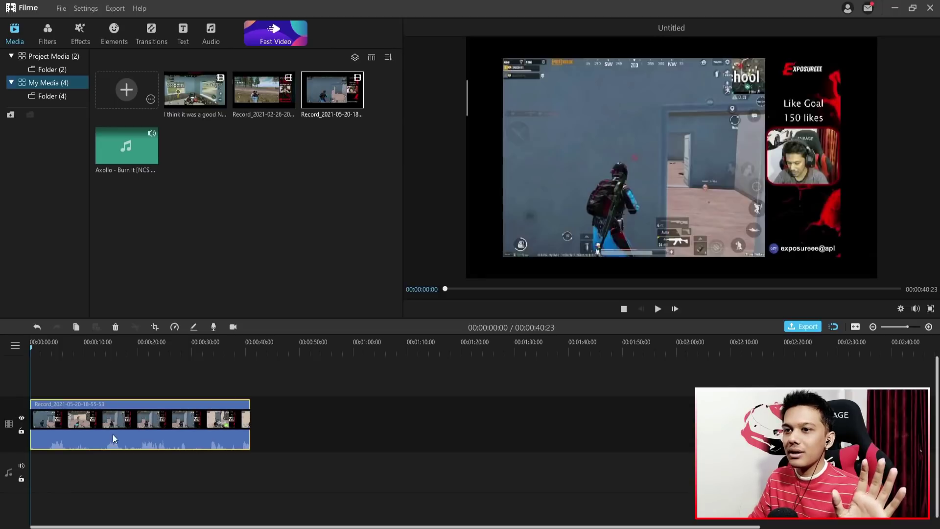
drag(258, 95, 252, 429)
drag(195, 91, 412, 418)
- Split the first clip at 00:00:02:18 after previewing its opening, and delete the part before the cut
key(space)
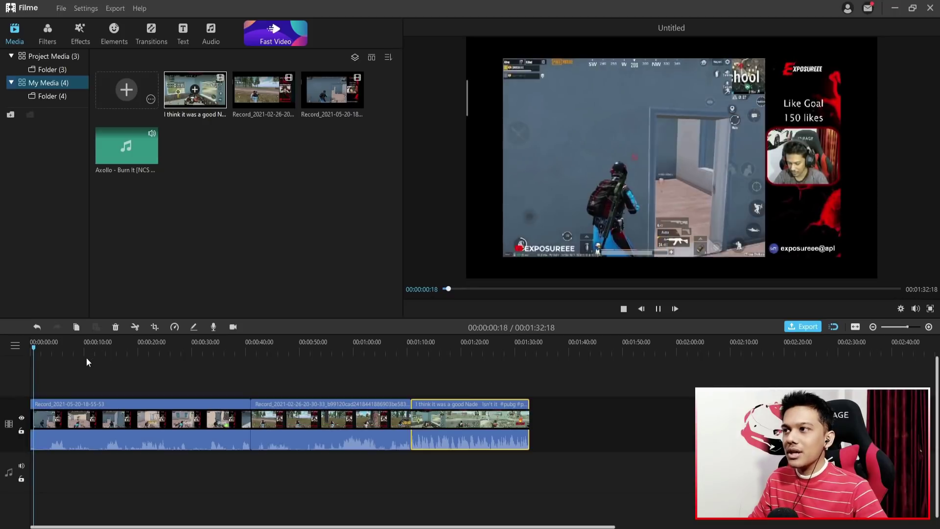
key(space)
click(929, 326)
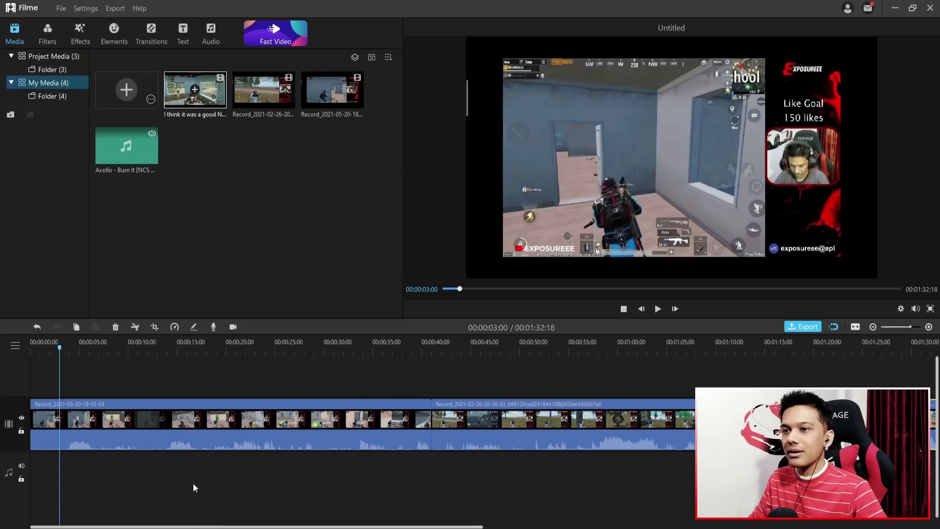
key(Left)
key(Left)
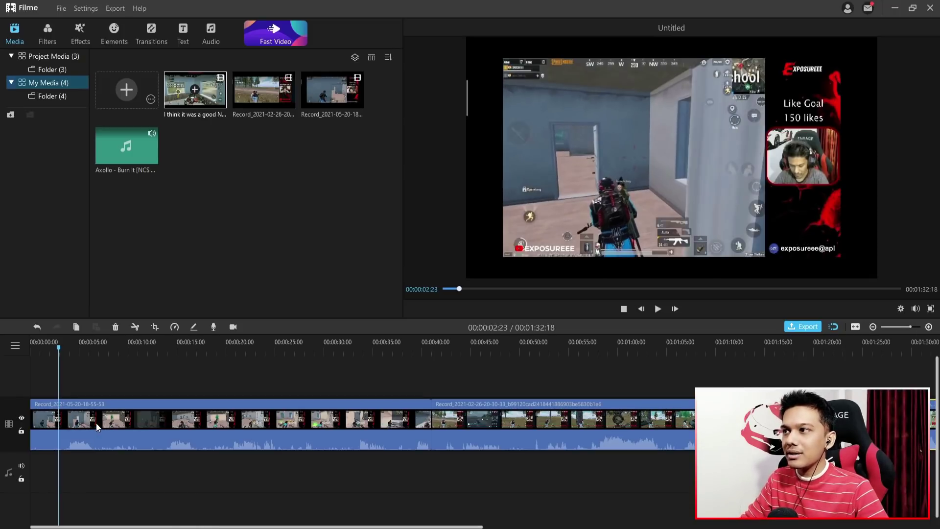
key(Left)
key(Left)
key(Left)
key(Left)
key(Left)
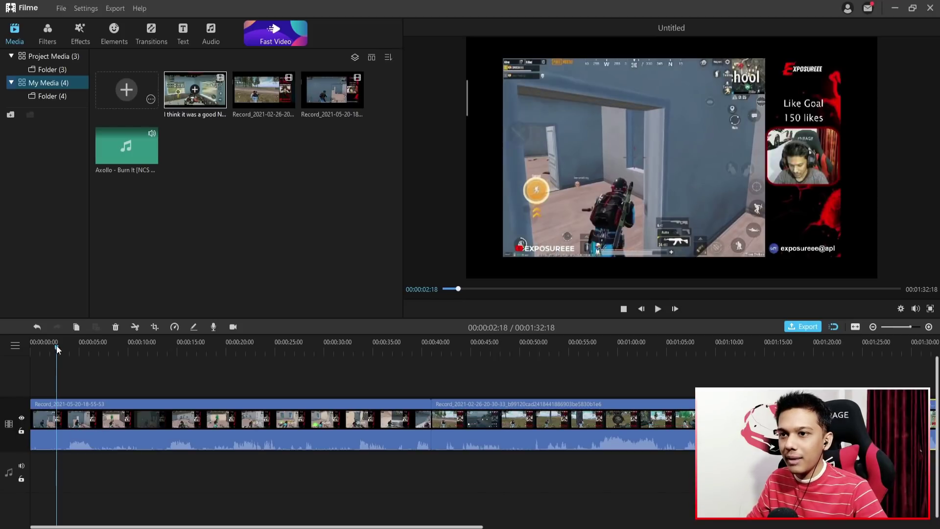
drag(55, 343, 56, 348)
click(80, 420)
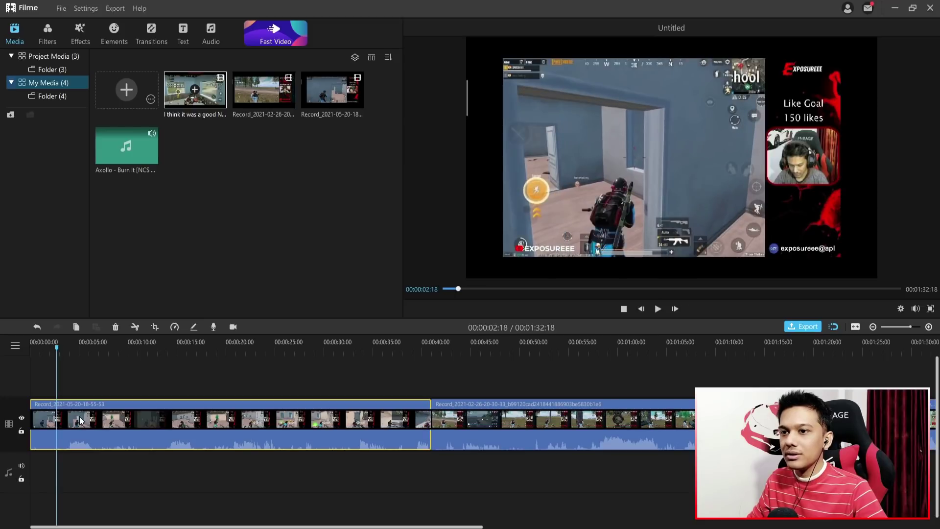
click(136, 327)
click(51, 420)
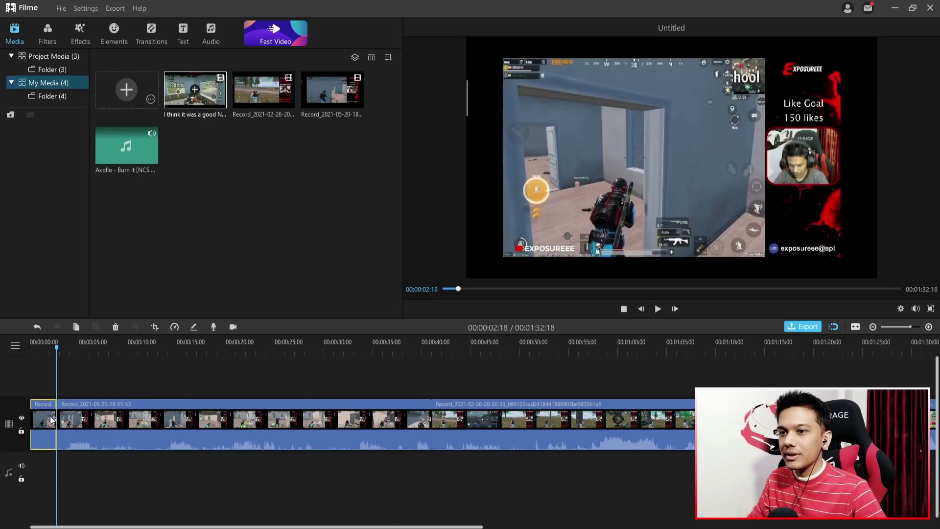
key(Delete)
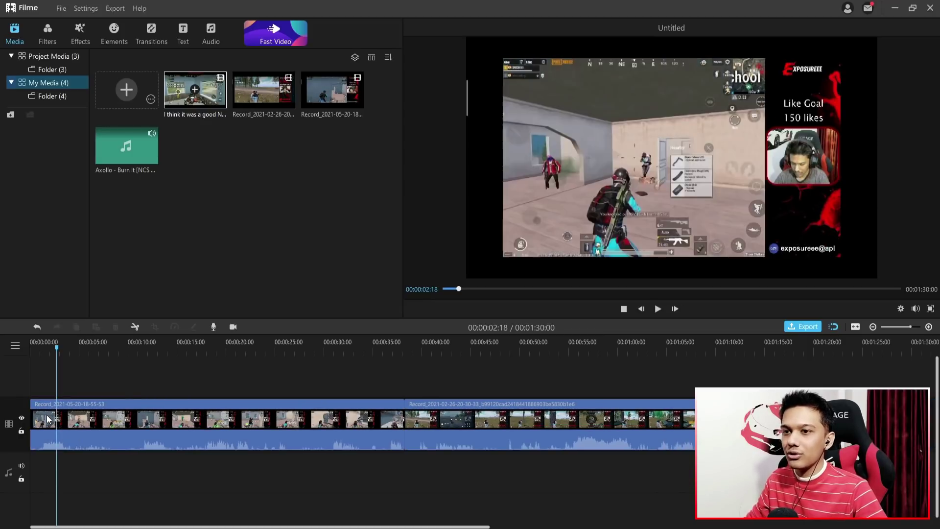
- Play the first clip on to 00:00:04:05, split it there and delete its remaining part after the cut
key(space)
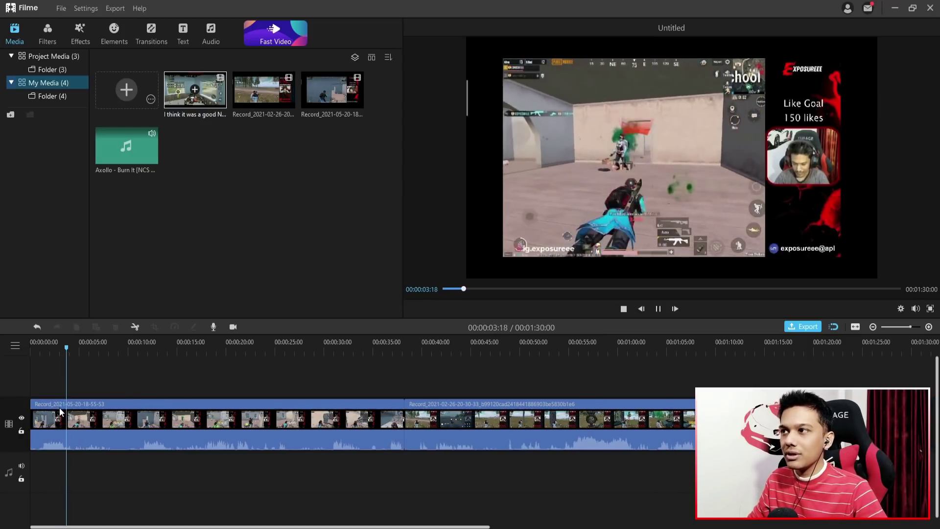
click(87, 428)
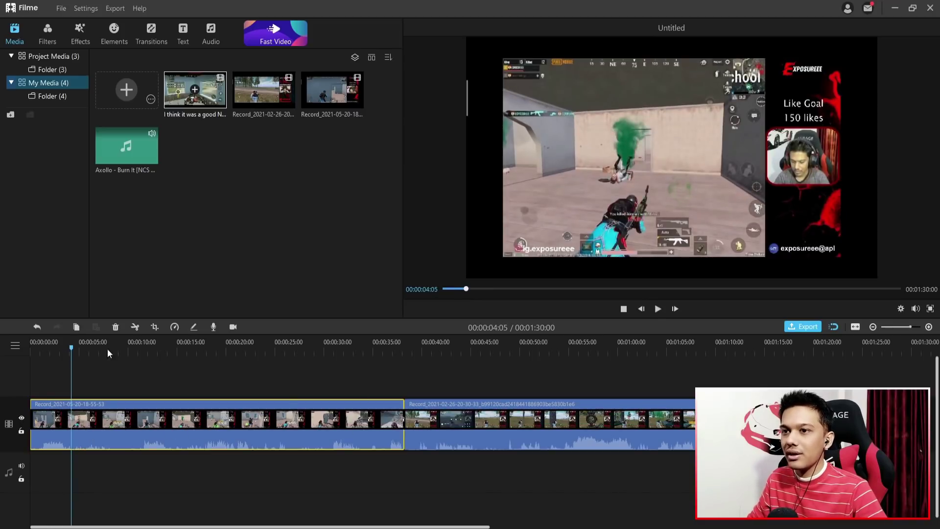
click(134, 327)
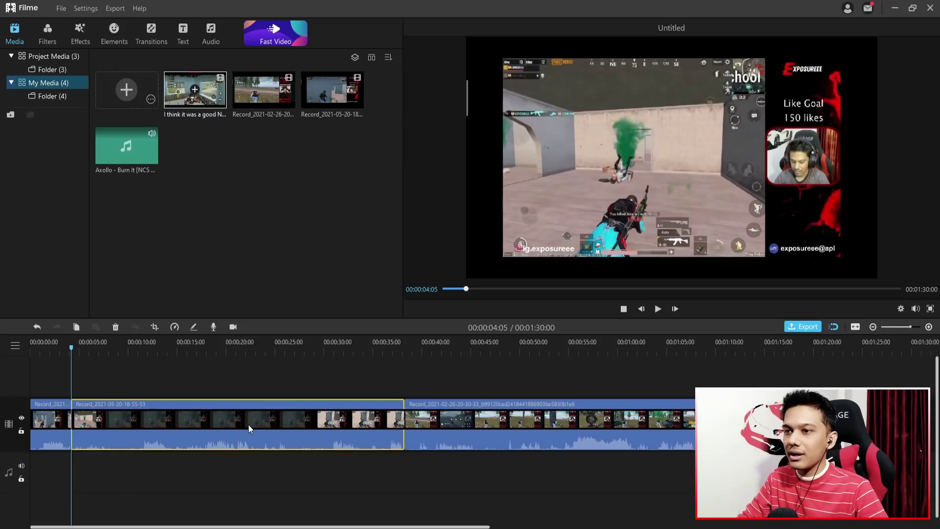
key(Delete)
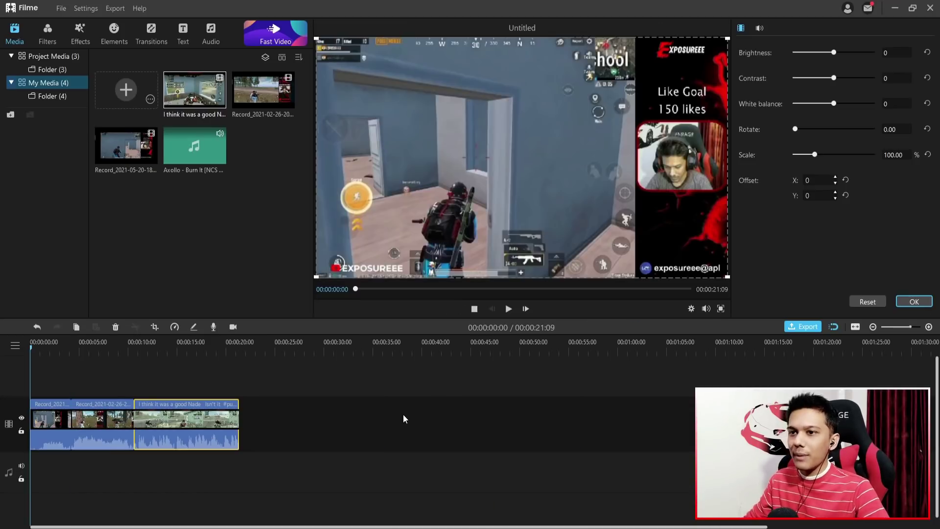
- Preview part of the second clip and part of the third clip in the trimmed sequence
click(97, 346)
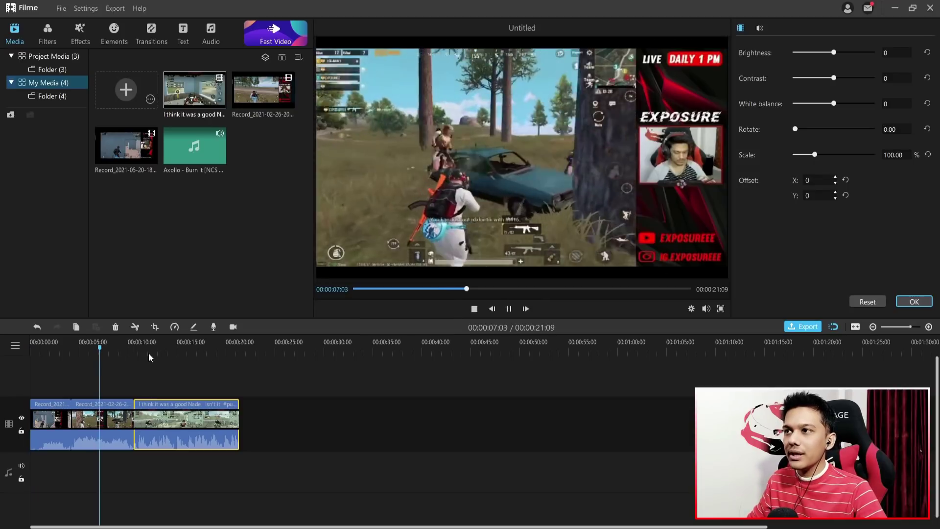
click(155, 347)
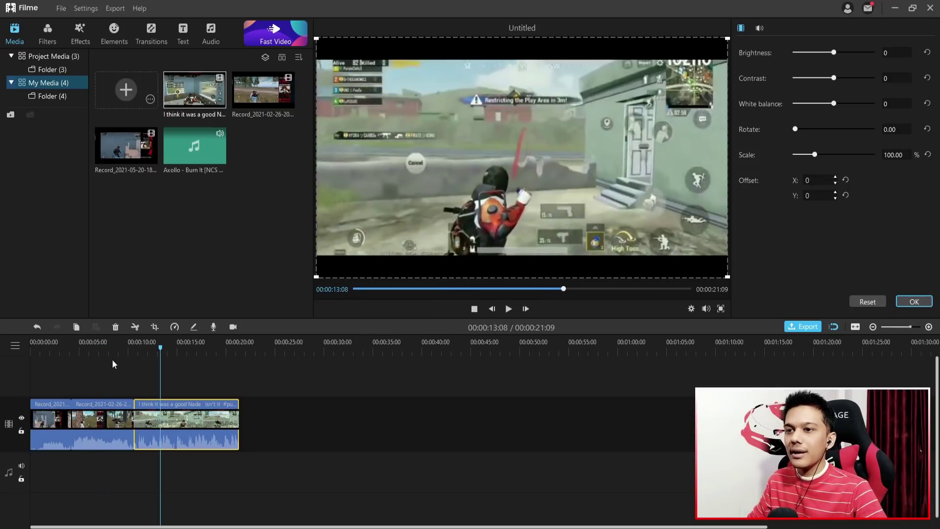
- Return the playhead to the start of the timeline
click(117, 348)
drag(116, 347, 29, 350)
click(51, 443)
click(94, 445)
click(172, 445)
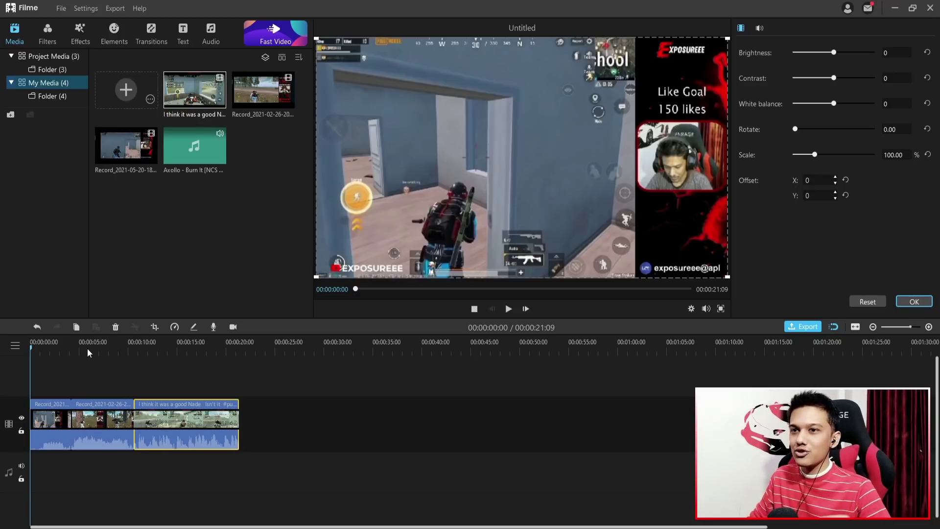
click(93, 417)
- Detach the audio from each of the three gameplay clips on the video track
click(44, 440)
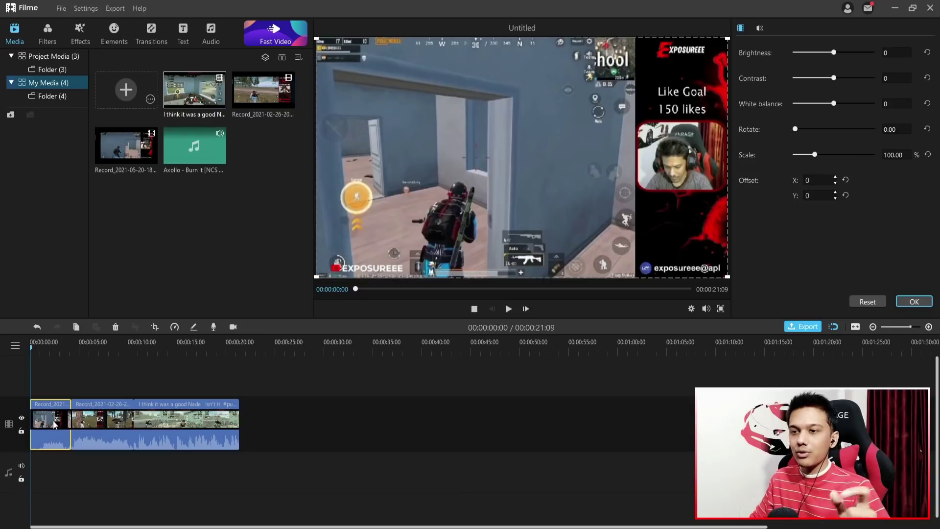
right_click(51, 420)
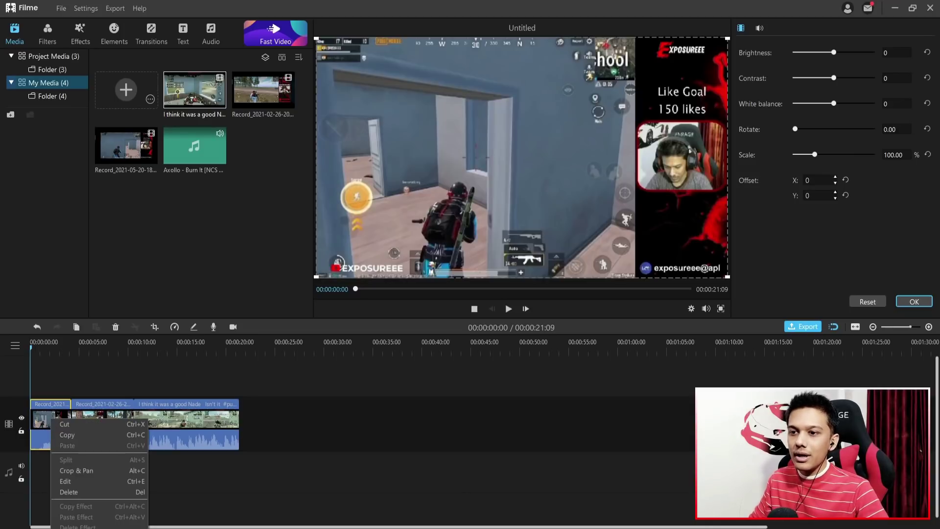
click(92, 524)
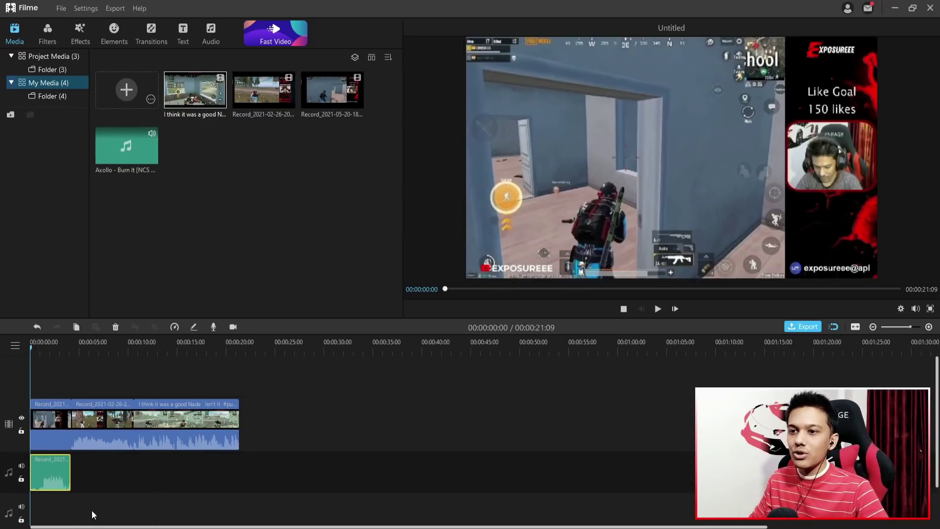
click(88, 424)
right_click(87, 421)
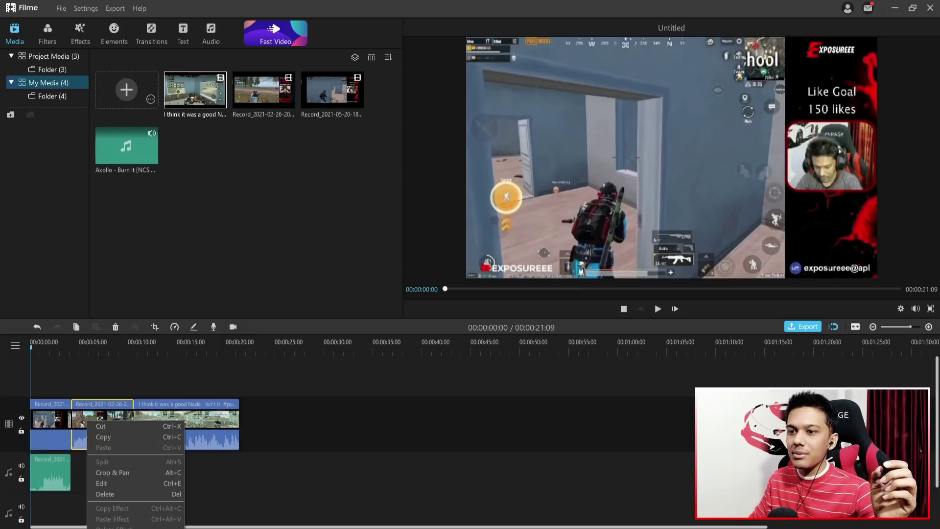
click(98, 525)
click(166, 421)
right_click(166, 420)
click(183, 522)
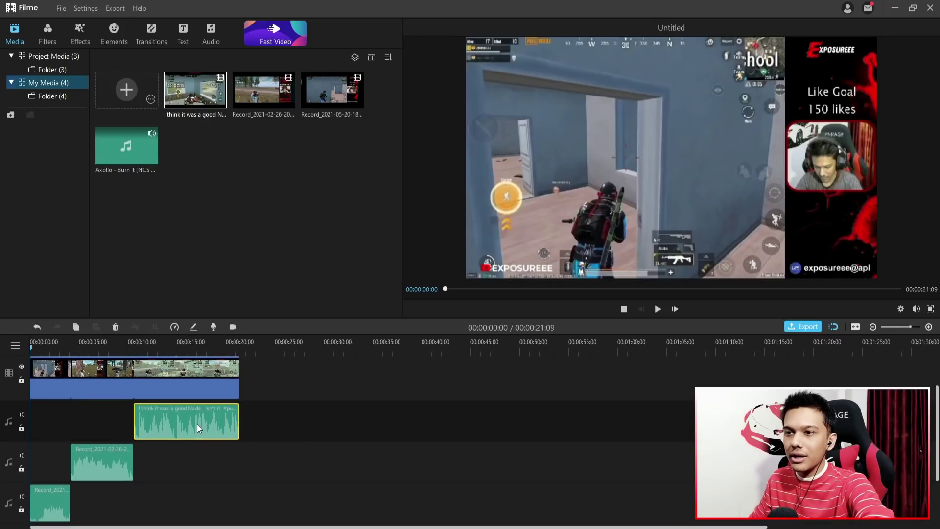
- Delete the three detached audio clips from the audio tracks
key(Delete)
click(112, 457)
key(Delete)
click(54, 504)
key(Delete)
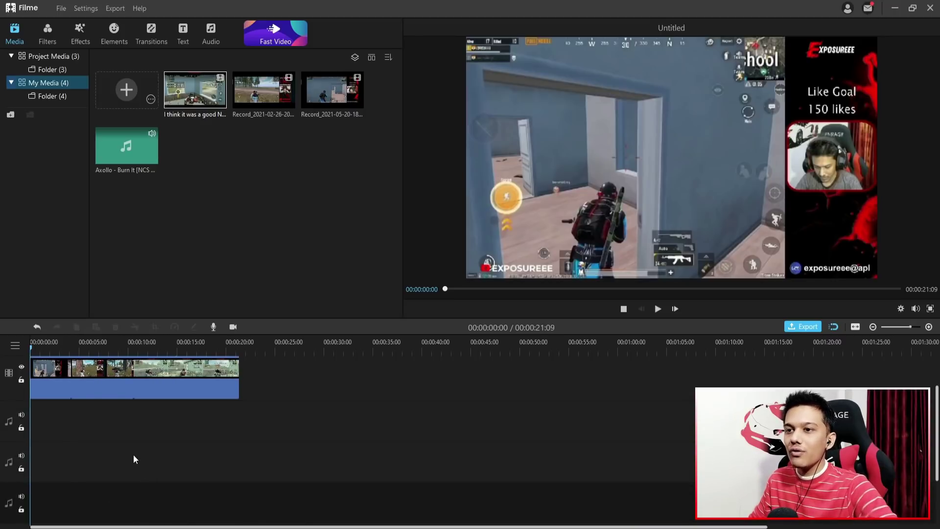
- Play the muted first clip from the start of the timeline to 00:00:03:22
click(42, 345)
drag(42, 348, 2, 357)
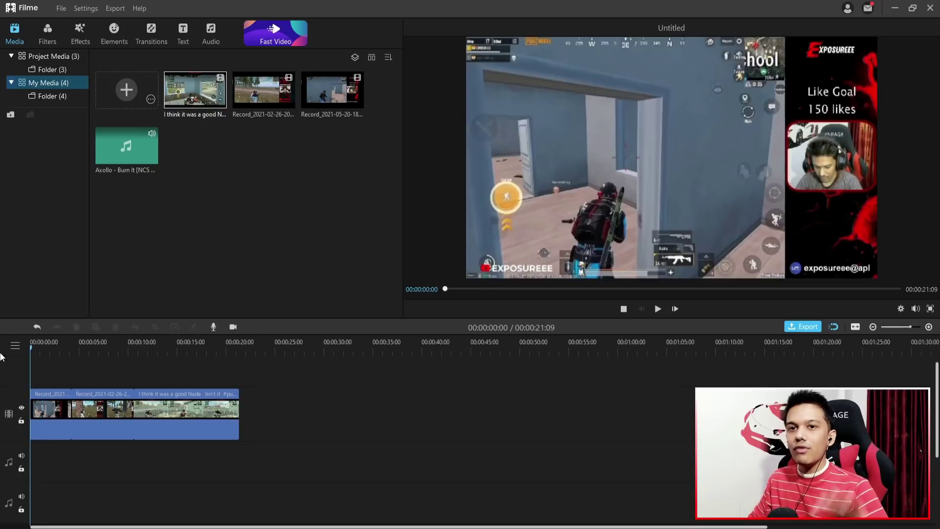
key(space)
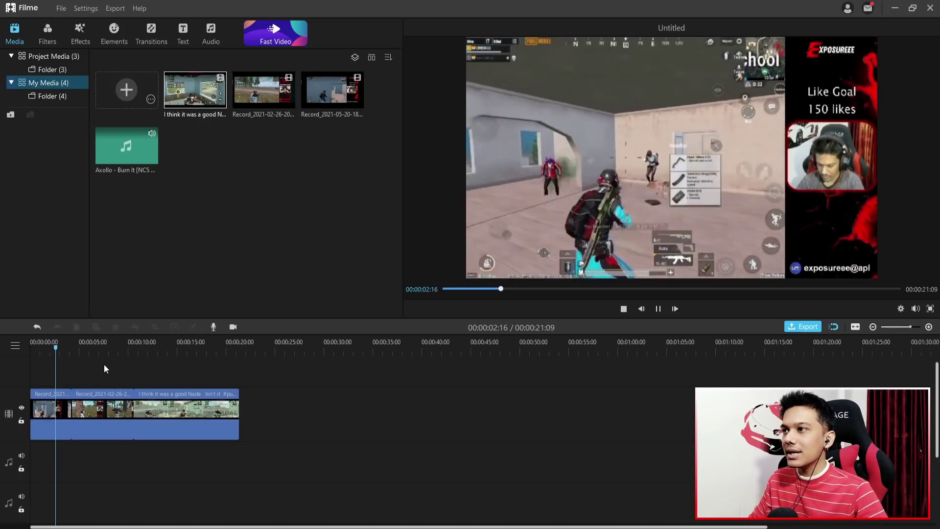
key(space)
click(54, 410)
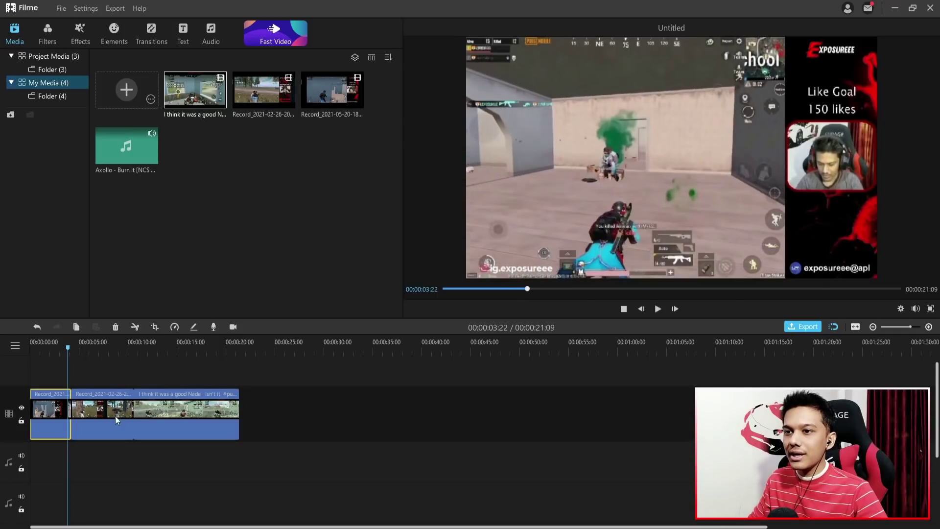
- Shift the second and third clips later, then place a pasted copy of the first clip directly after the original
drag(215, 415, 331, 415)
drag(105, 414, 219, 420)
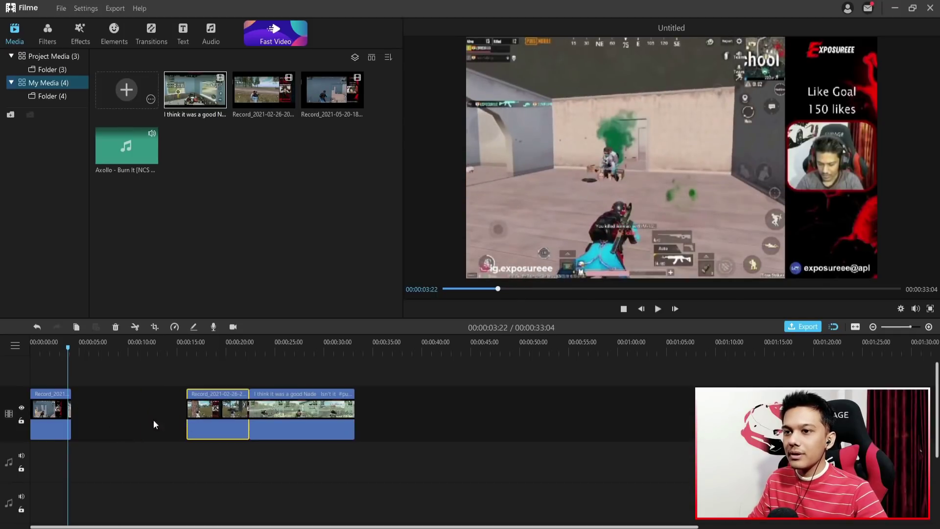
right_click(43, 411)
click(60, 427)
click(83, 348)
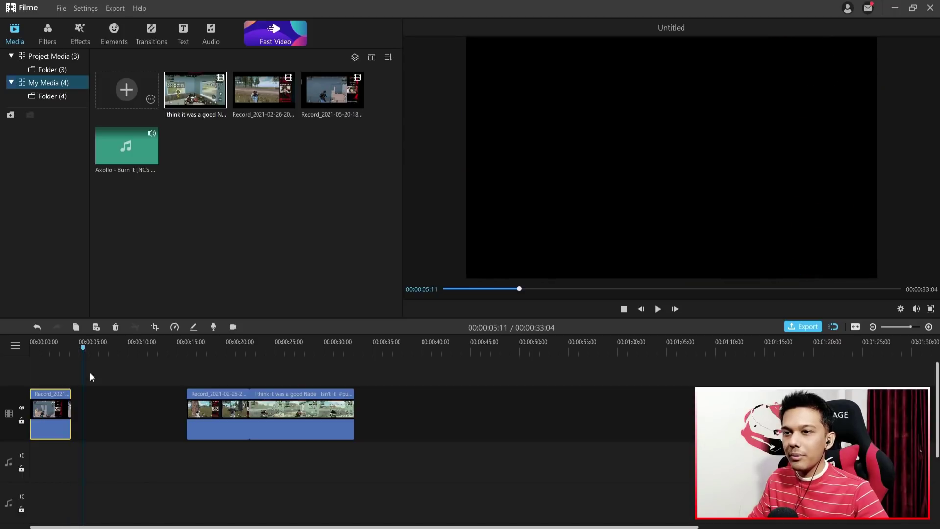
right_click(92, 413)
click(109, 439)
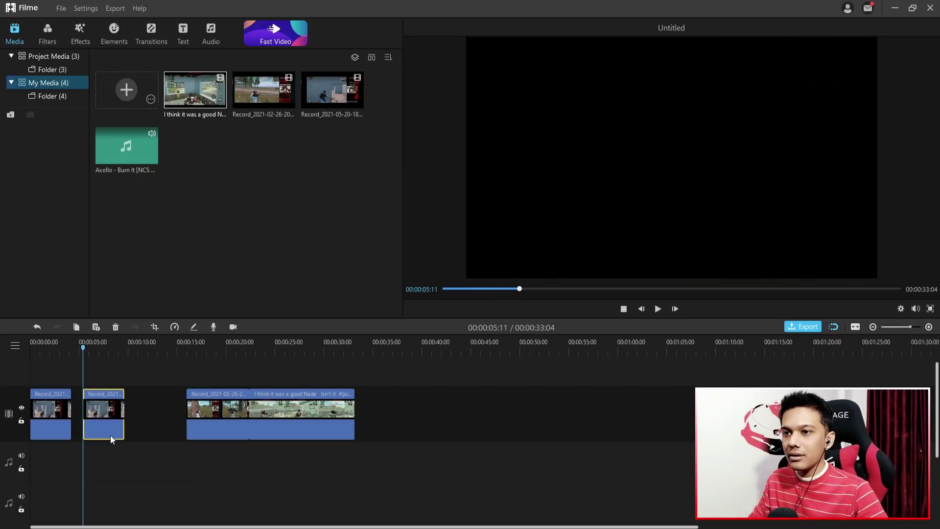
drag(110, 415, 94, 410)
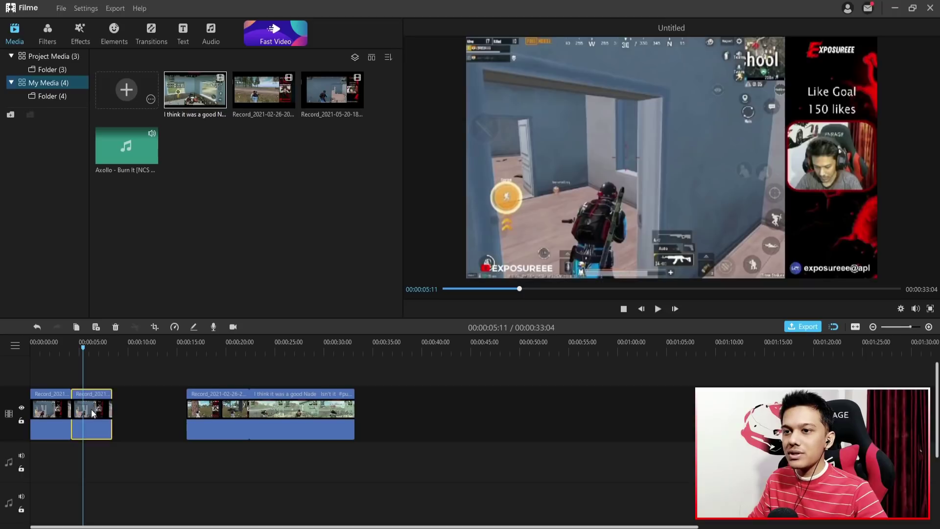
- Slow the first clip on the timeline to about a quarter of its normal speed
click(63, 351)
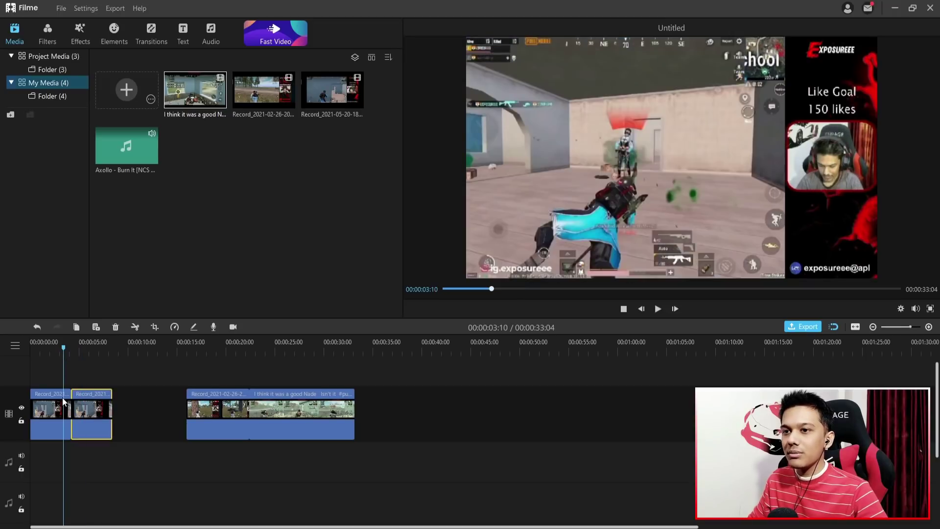
drag(62, 348, 28, 356)
click(54, 407)
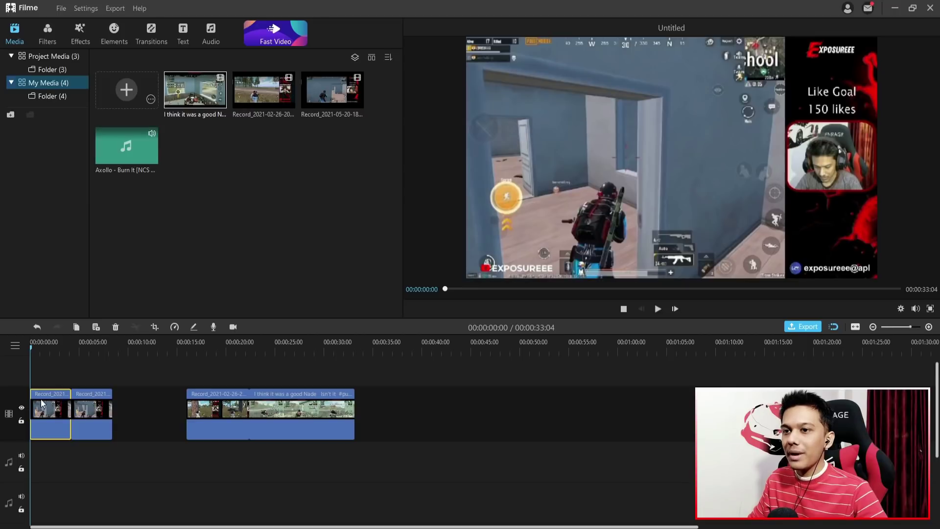
click(175, 327)
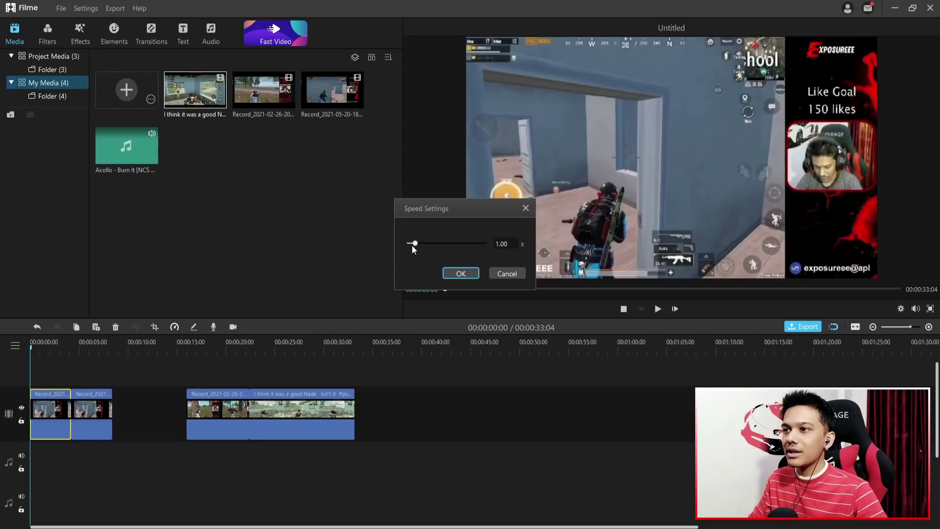
double_click(501, 243)
text(0.40)
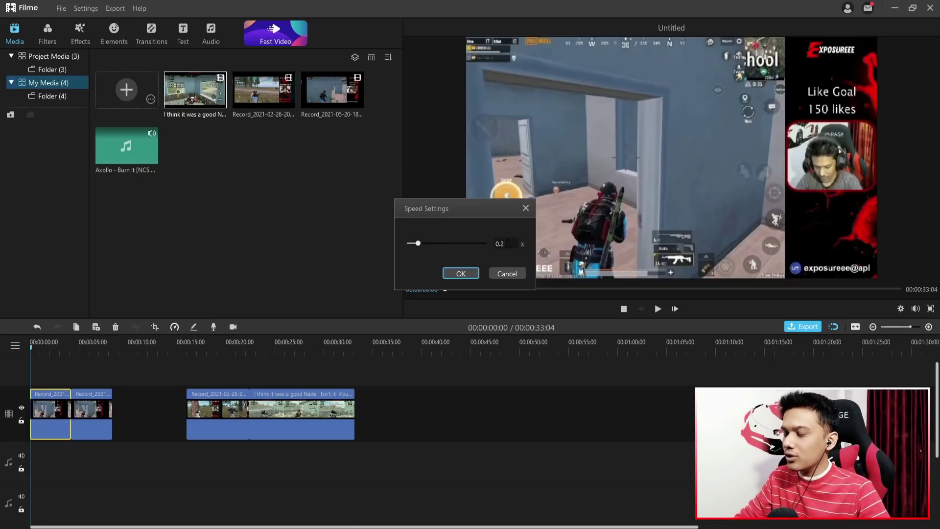
click(454, 274)
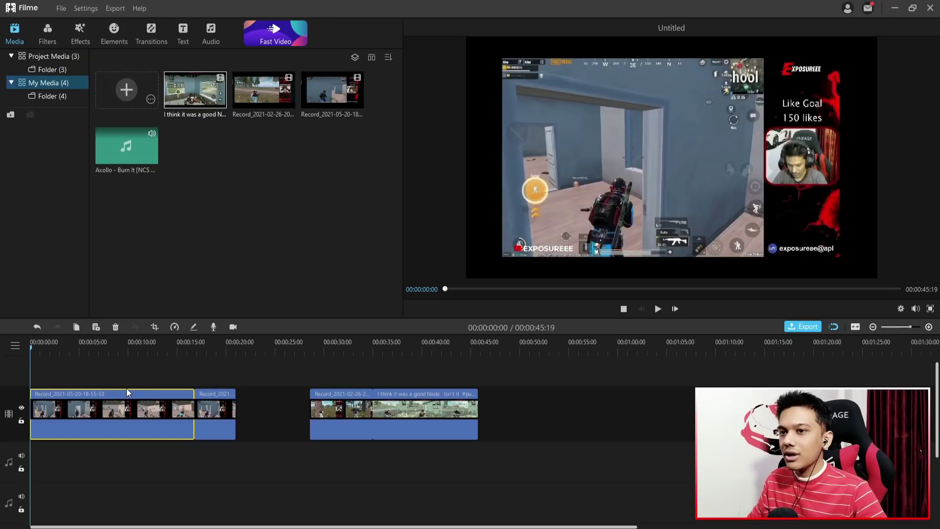
- Preview the opening of the slowed clip and its change into the normal-speed copy
key(space)
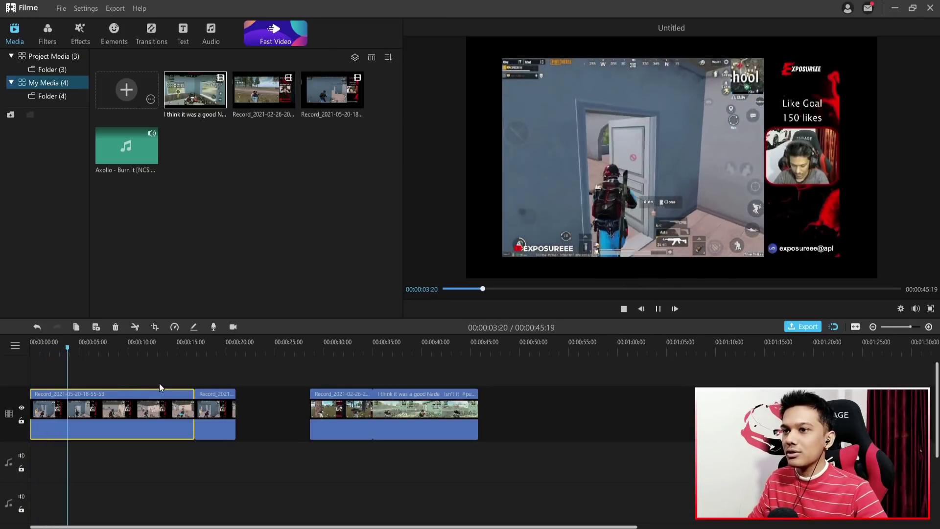
key(space)
click(185, 349)
key(space)
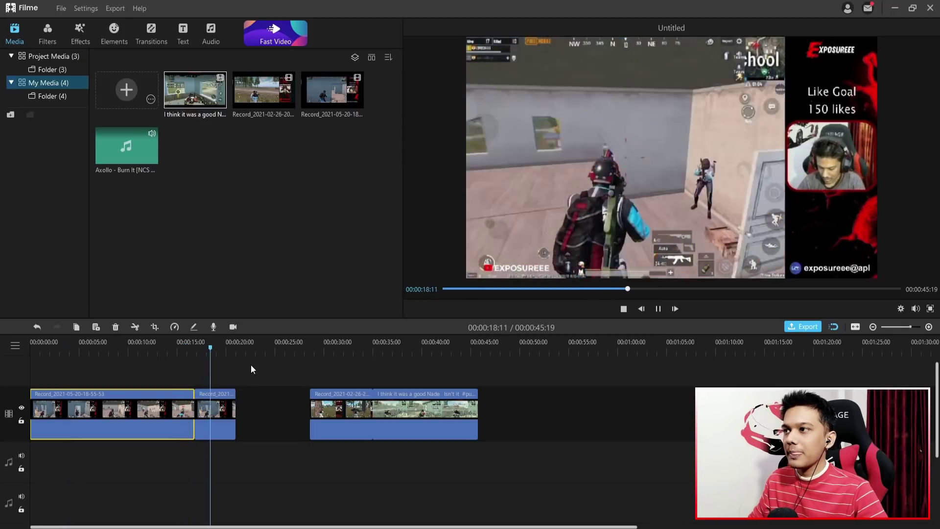
key(space)
- Close the gap by moving the last two clips up against the copy, and return the playhead to the start
click(272, 411)
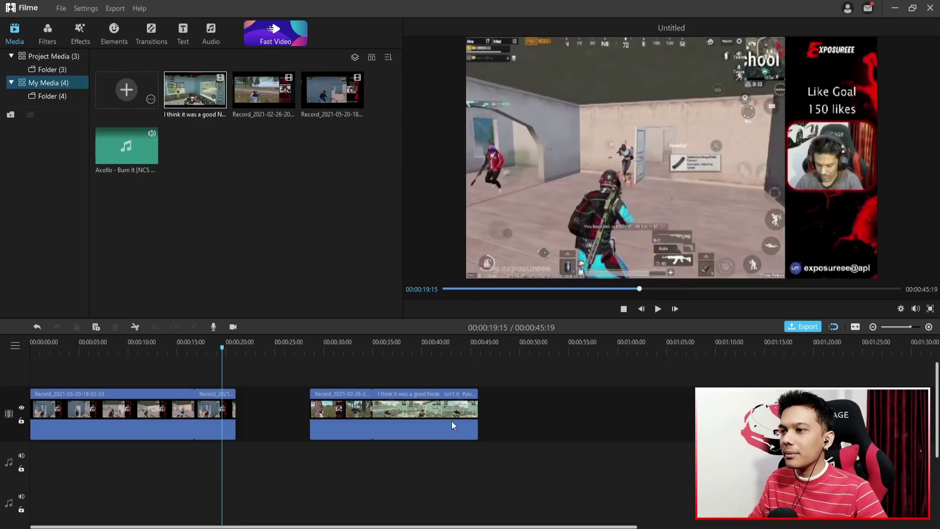
drag(351, 410, 273, 412)
drag(448, 414, 368, 412)
drag(227, 351, 29, 350)
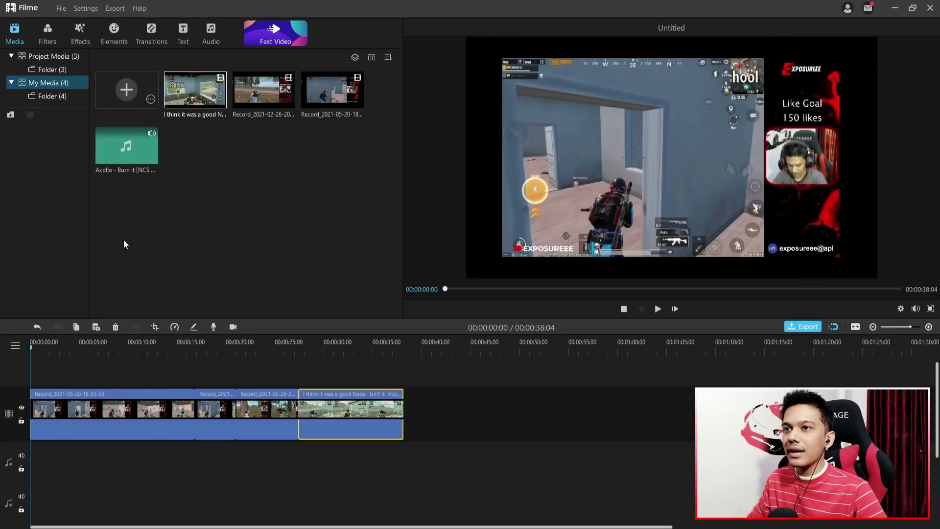
- Place the Axollo - Burn It music on the first audio track from the timeline's start and set its volume to 70
drag(102, 143, 36, 453)
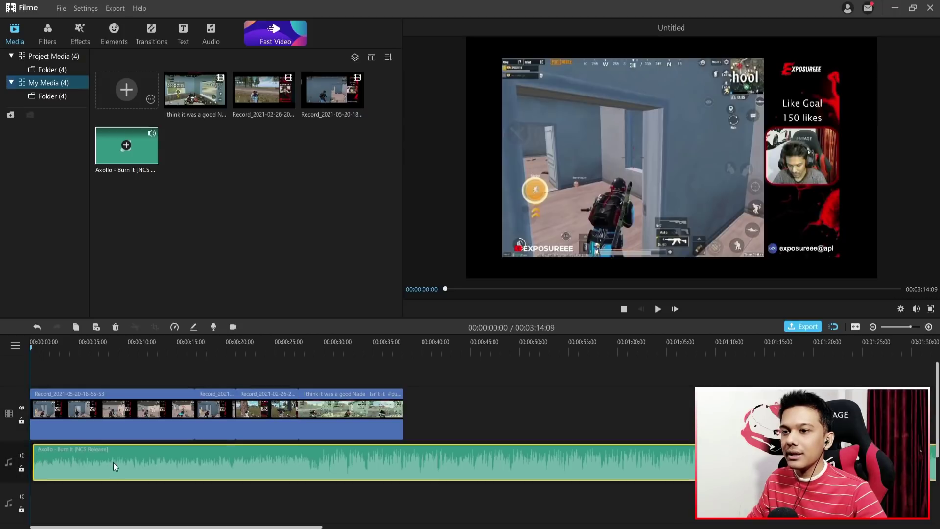
double_click(248, 462)
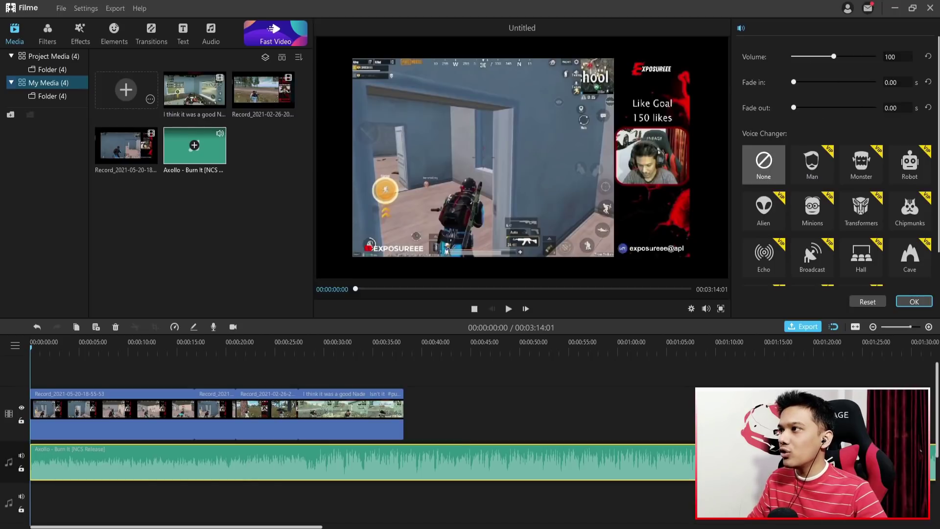
click(827, 56)
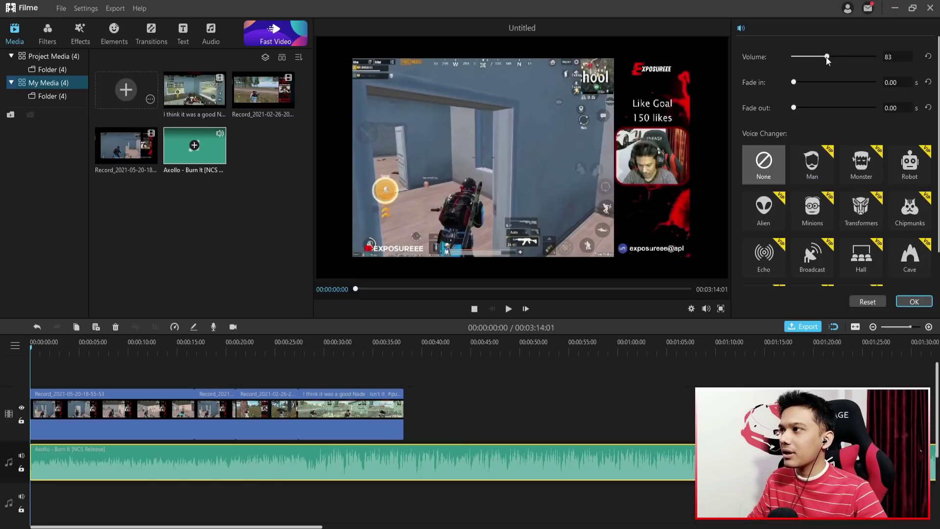
click(888, 57)
text(70)
click(914, 302)
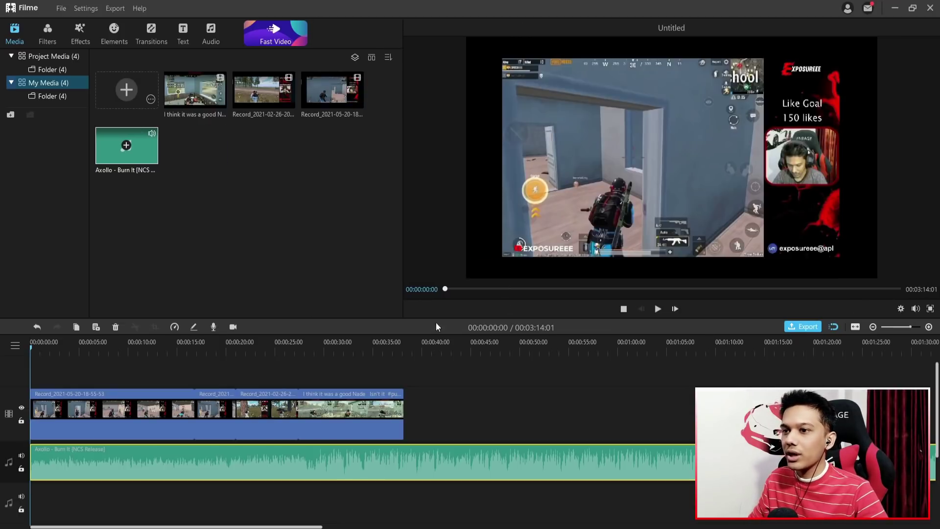
- Play the opening with the music, and set the slowed first clip's scale to 122% so it fills the frame
key(space)
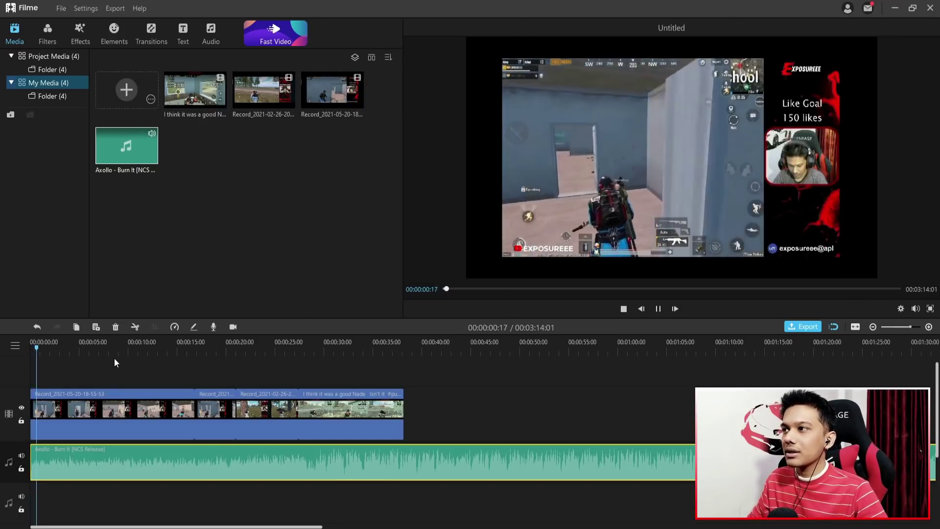
click(111, 412)
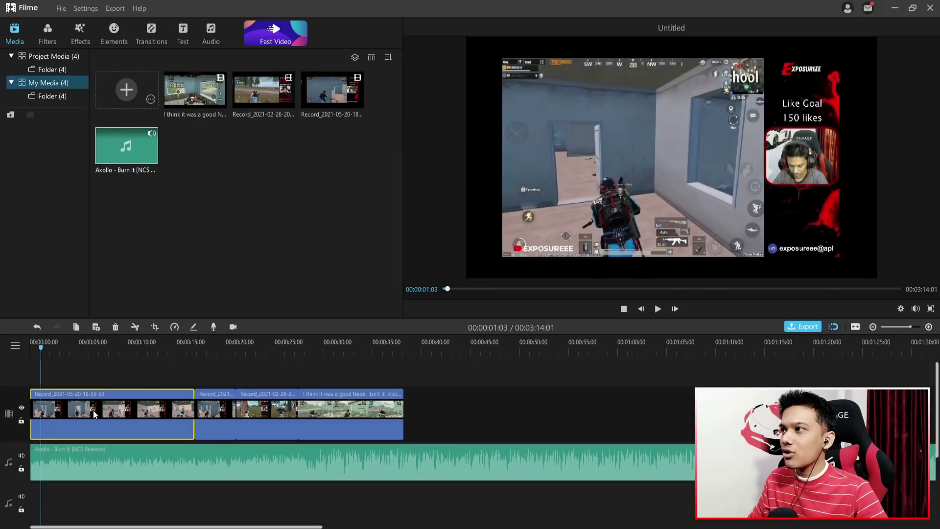
double_click(95, 414)
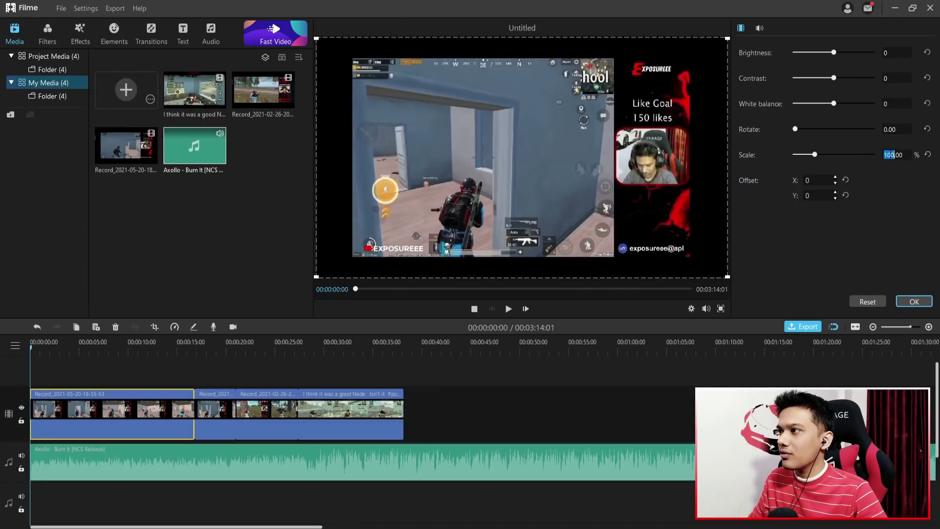
text(122)
key(Return)
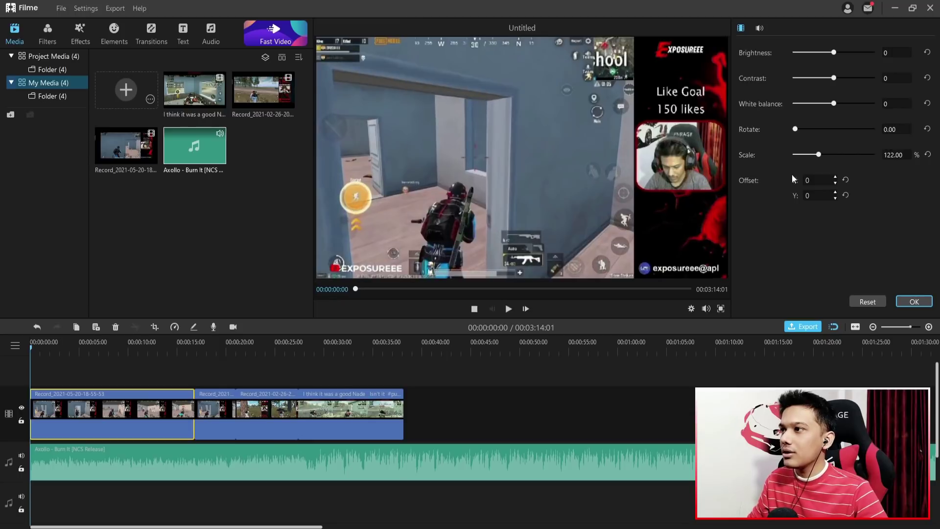
click(914, 301)
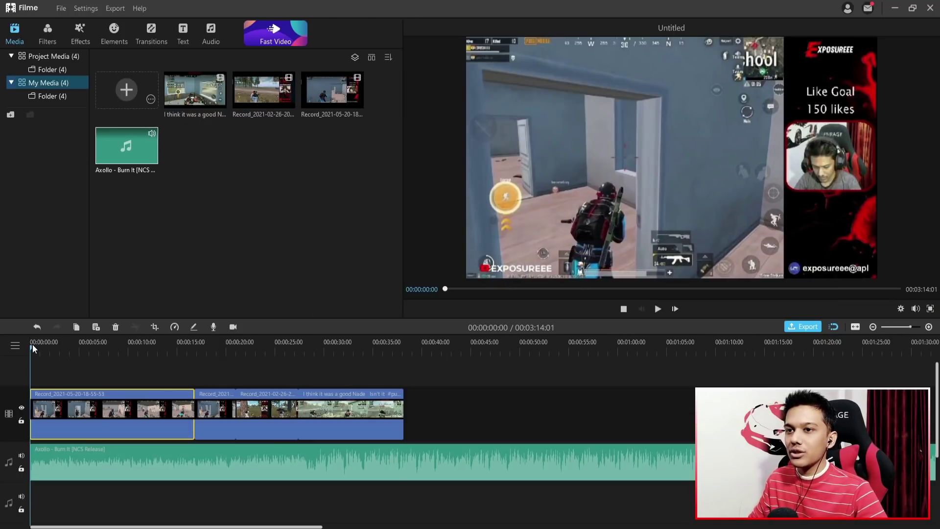
- Play the montage's opening with the music, and open the Fun category of the elements library
key(space)
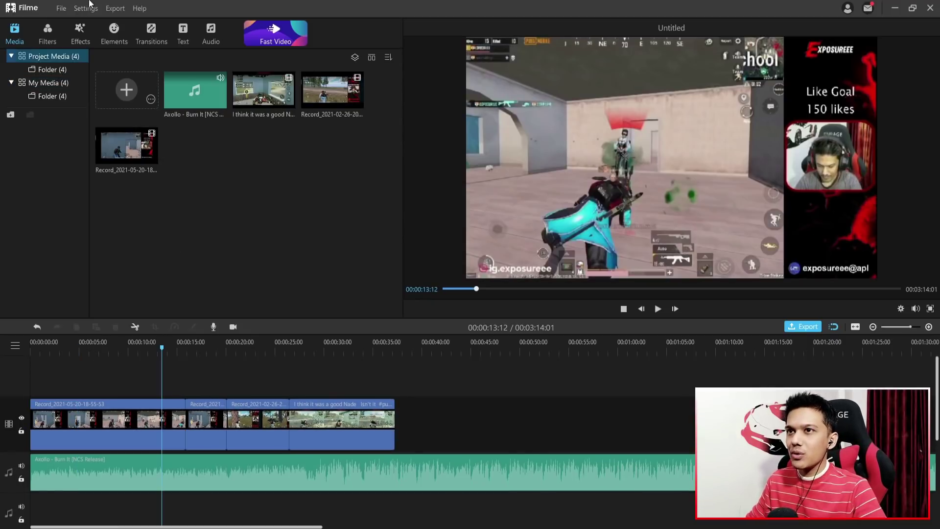
click(113, 30)
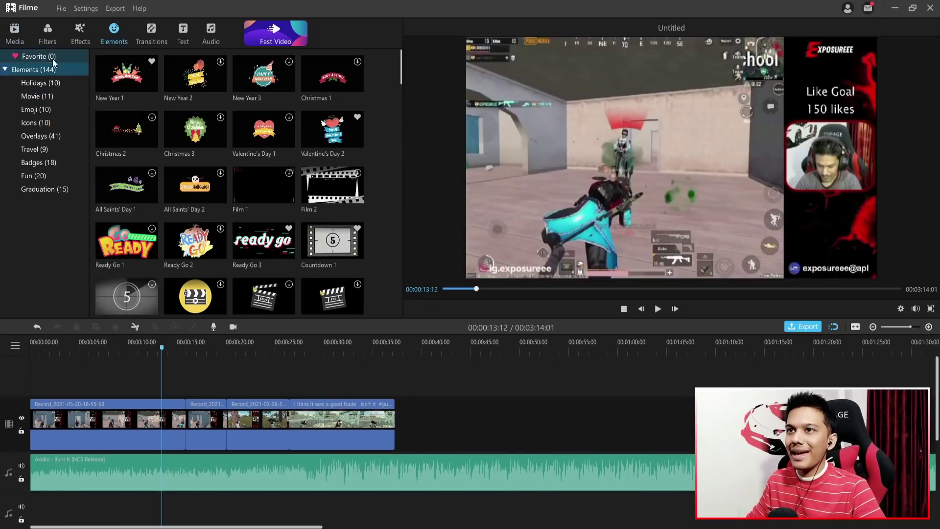
click(41, 176)
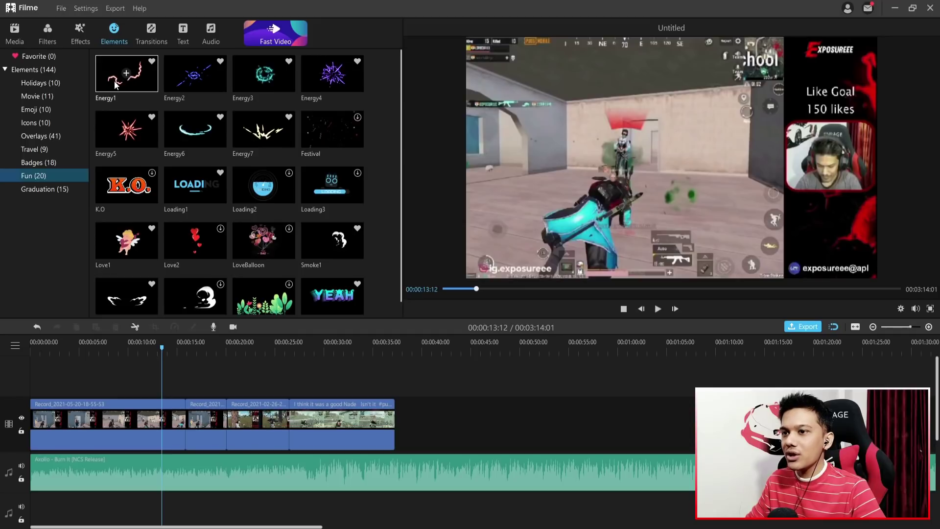
- Find the knock-out moment in the normal-speed copy and place the Energy6 element above the clips at 00:00:19:11
key(space)
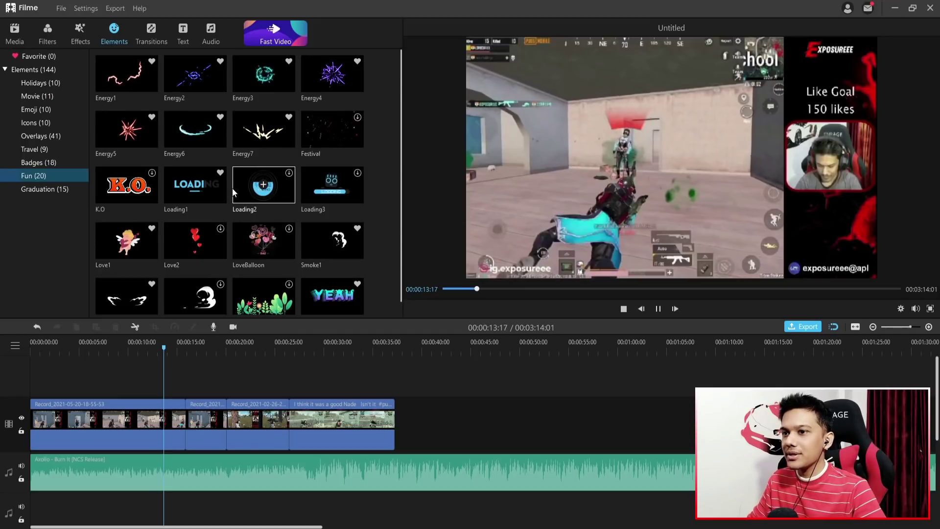
click(198, 352)
click(209, 348)
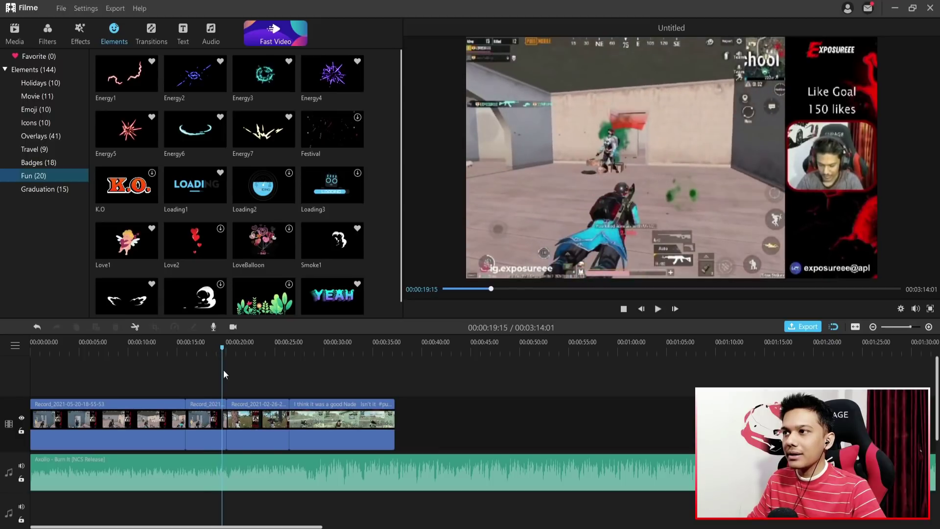
key(Left)
key(Left)
key(Left)
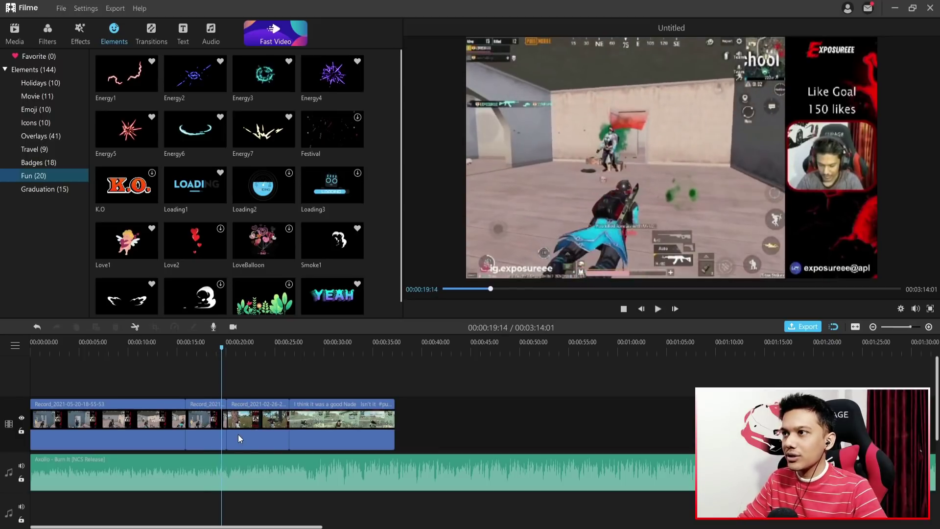
key(Left)
key(Left)
key(Left)
key(Left)
key(Left)
key(Left)
key(Left)
key(Left)
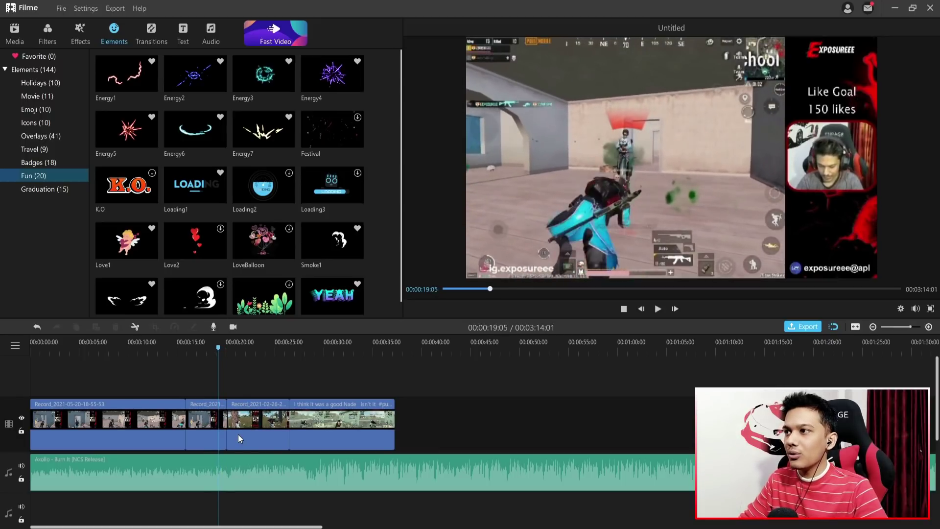
key(Right)
key(Right)
key(Right)
key(Right)
key(Right)
key(Right)
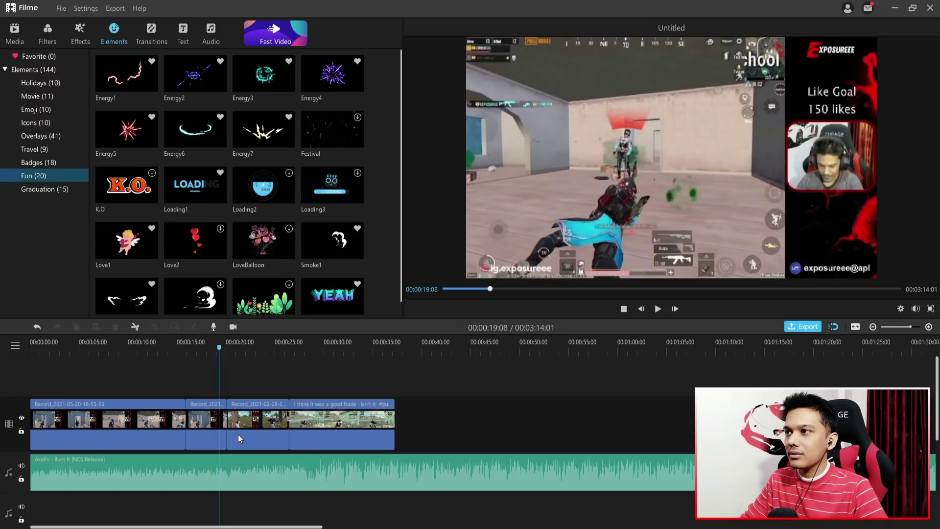
key(Right)
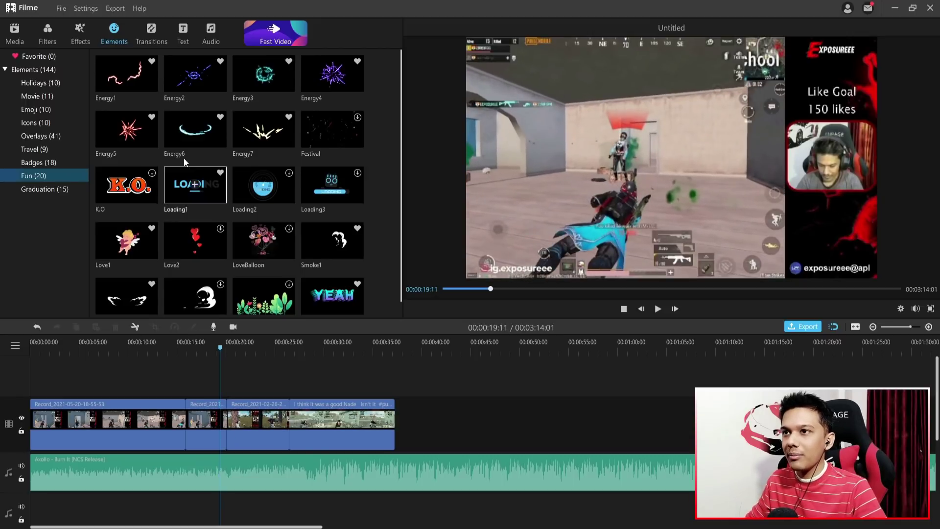
drag(180, 132, 221, 371)
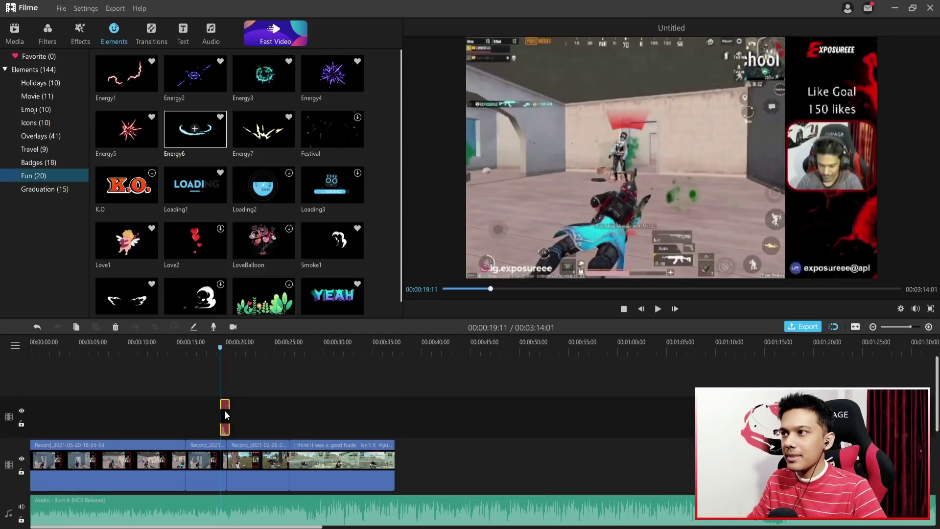
- Preview the Energy6 element over the end of the normal-speed copy
key(space)
key(space)
scroll(242, 387, down, 1)
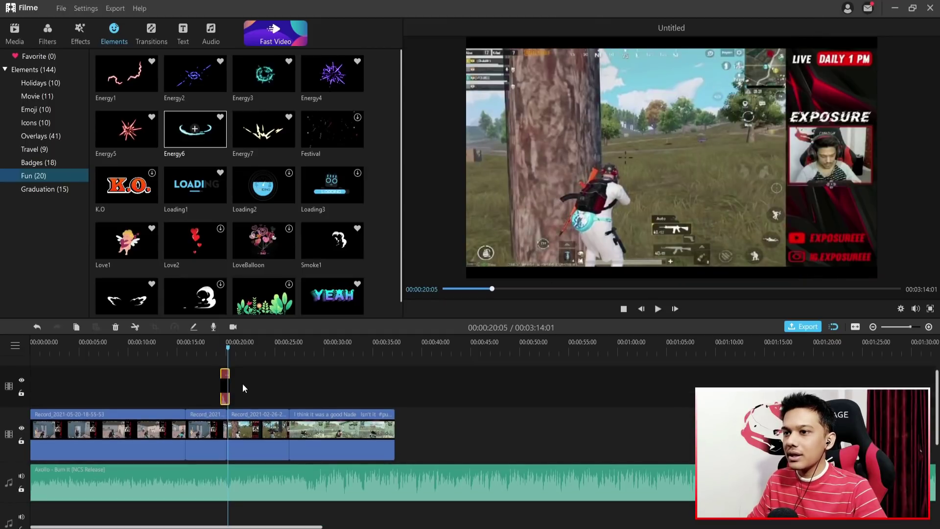
- Scale the Energy6 element to 50.38% and offset it to X -285, Y -262 so it circles the crouching player
double_click(224, 383)
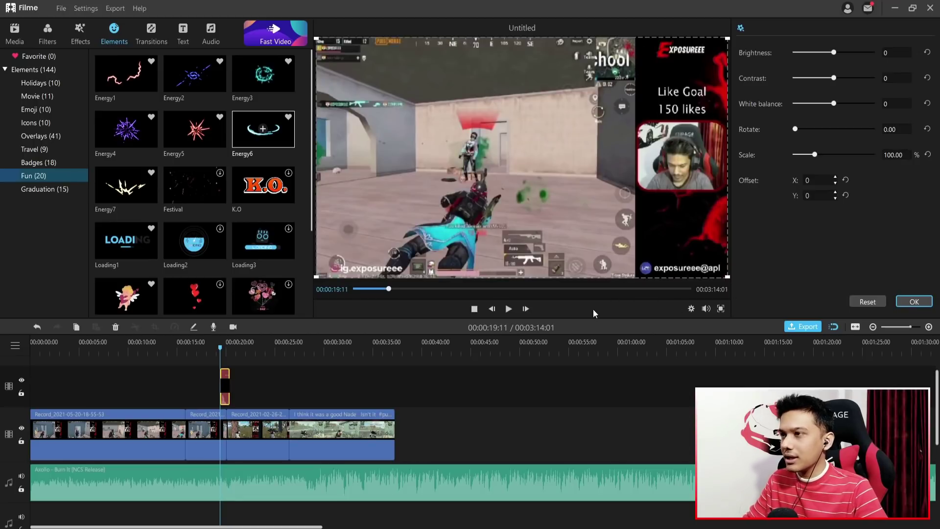
key(Right)
key(Right)
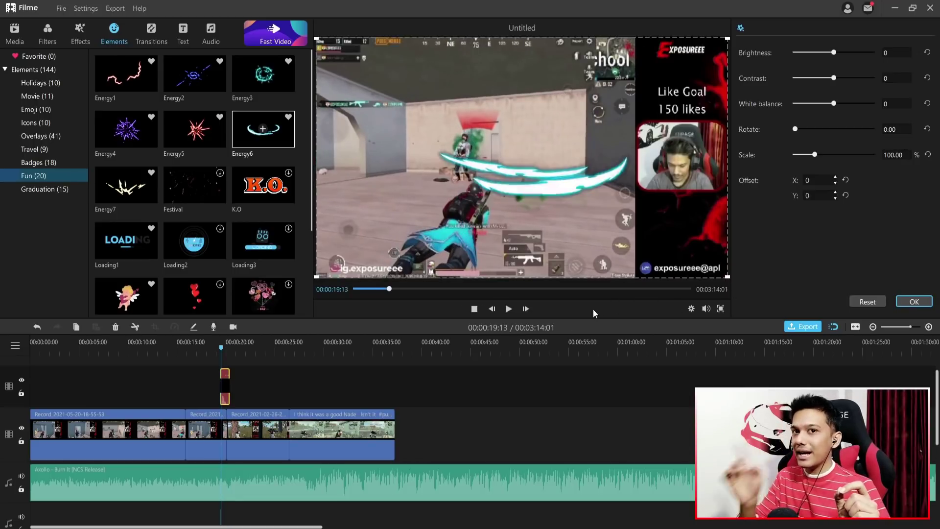
key(Right)
key(Right)
key(Right)
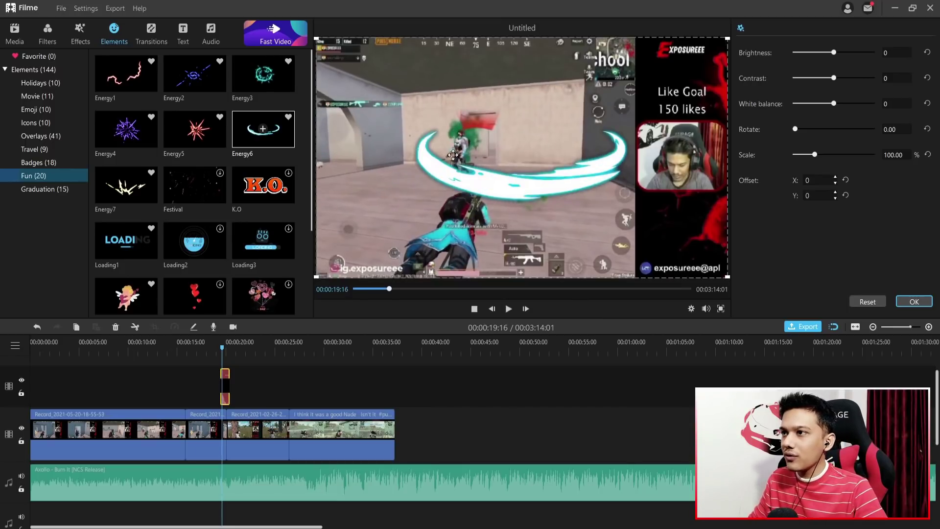
drag(728, 277, 658, 237)
drag(593, 207, 557, 234)
drag(623, 264, 558, 225)
drag(505, 203, 509, 226)
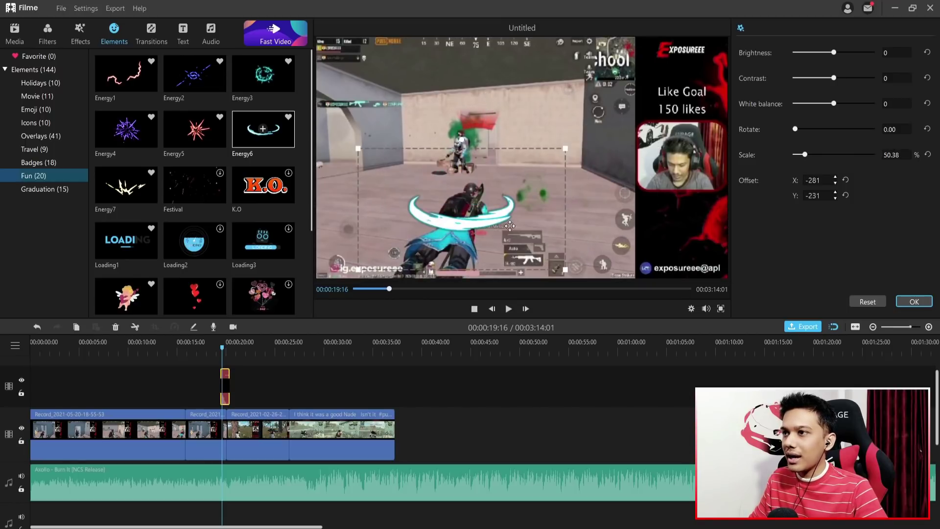
drag(564, 267, 523, 243)
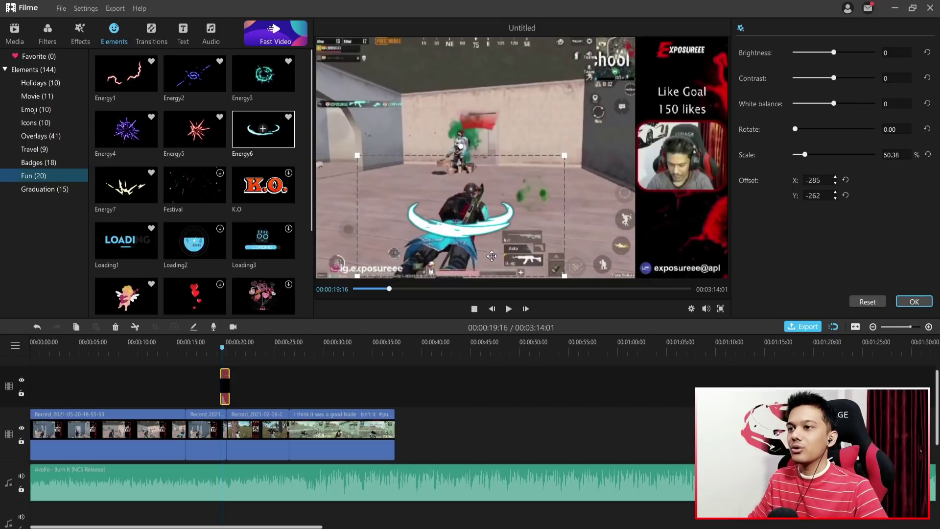
- Play the section around the resized Energy6 element from about a second before it starts
click(215, 356)
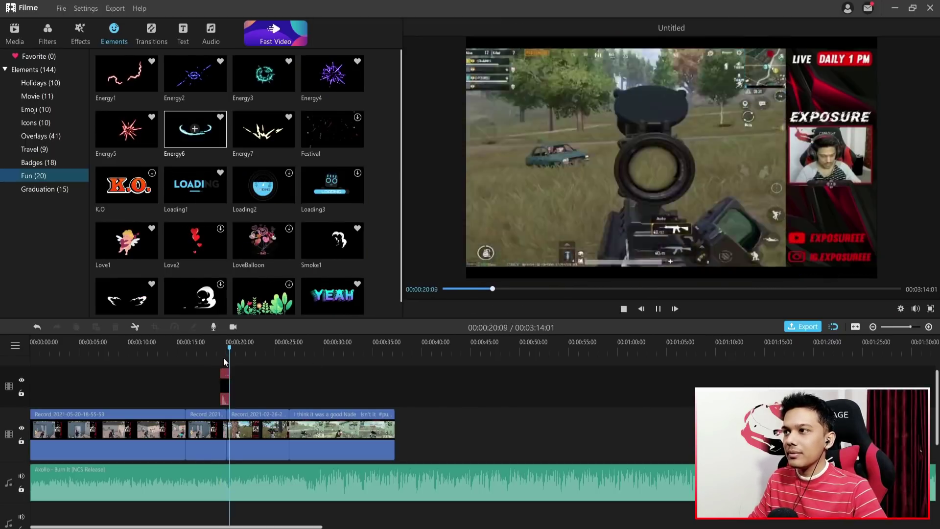
click(208, 353)
key(space)
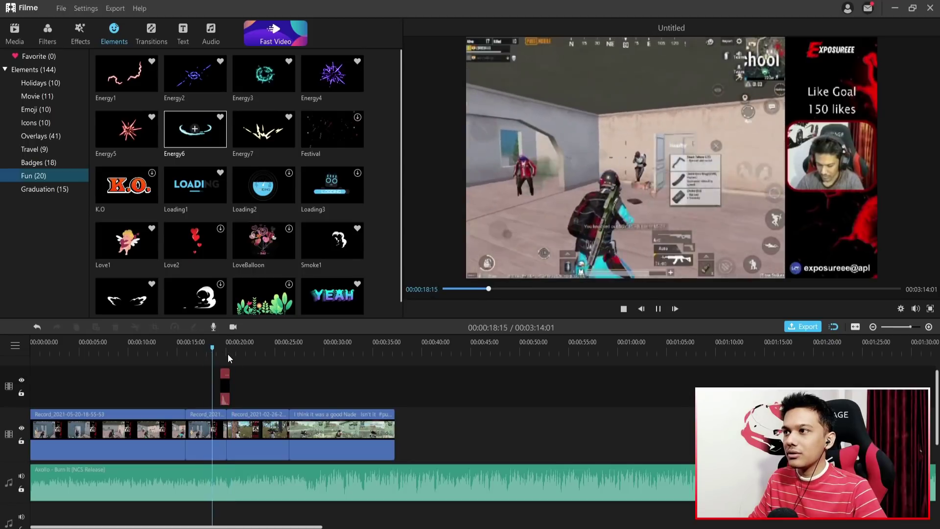
key(space)
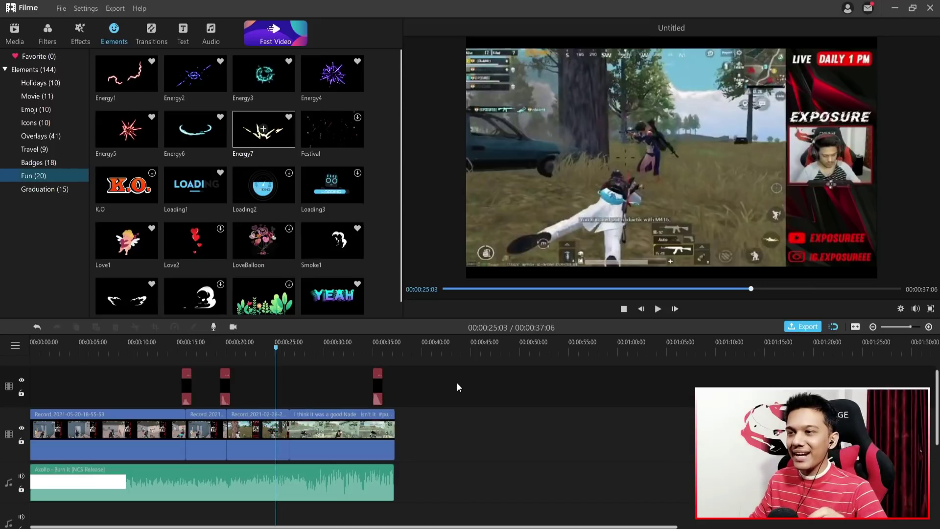
- Play the BOOM element from 00:00:35:01 and mute the music track
click(373, 359)
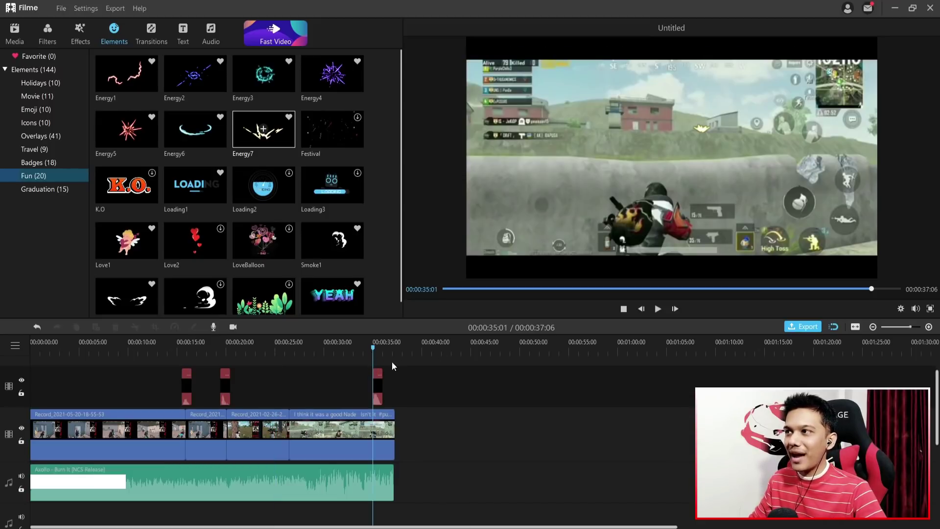
key(space)
click(287, 482)
click(21, 476)
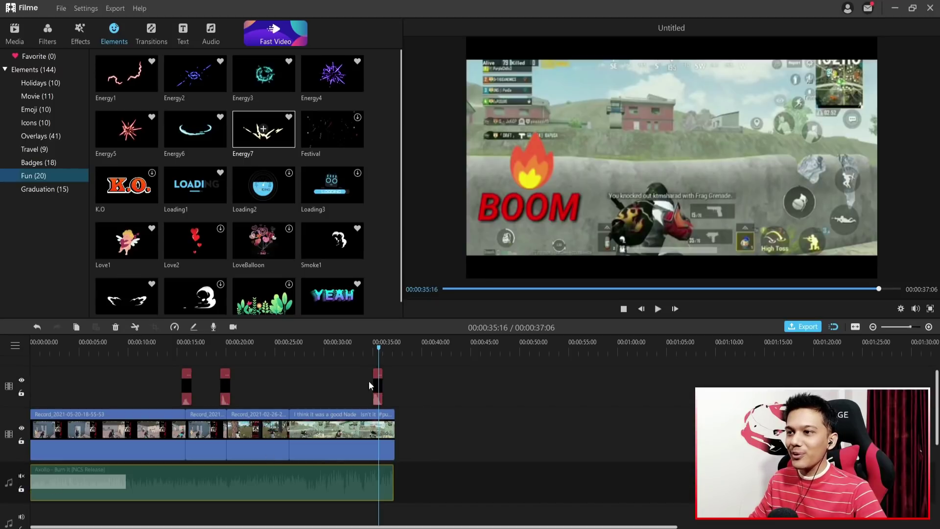
- Replay the grenade knock-out with the BOOM element from 00:00:34:00 without the music
click(363, 349)
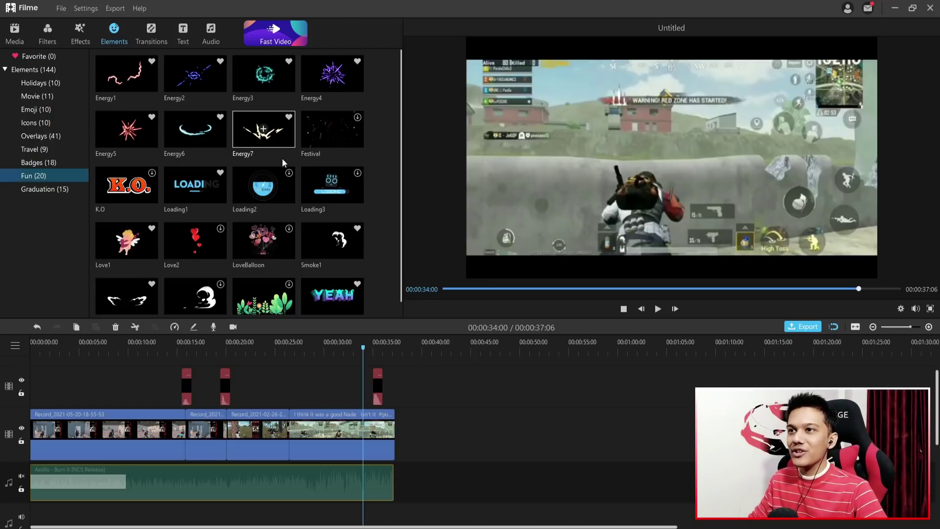
key(space)
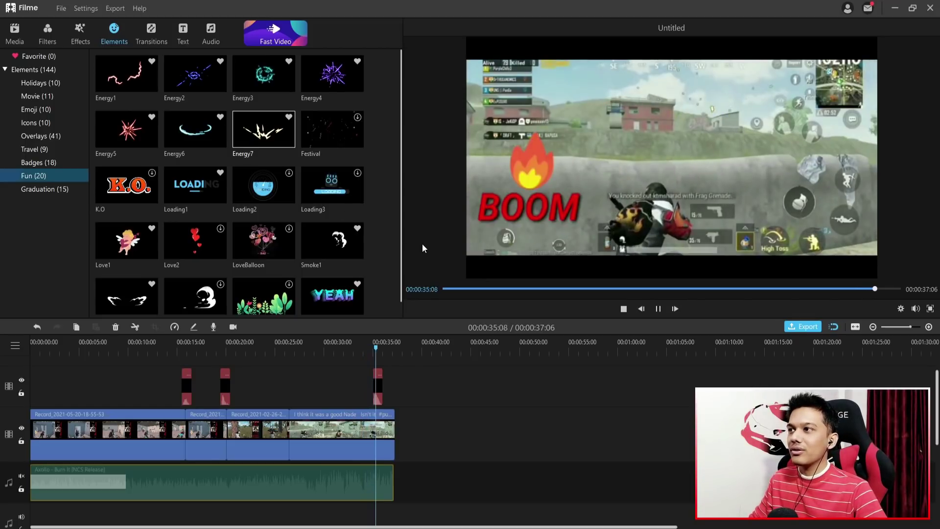
key(space)
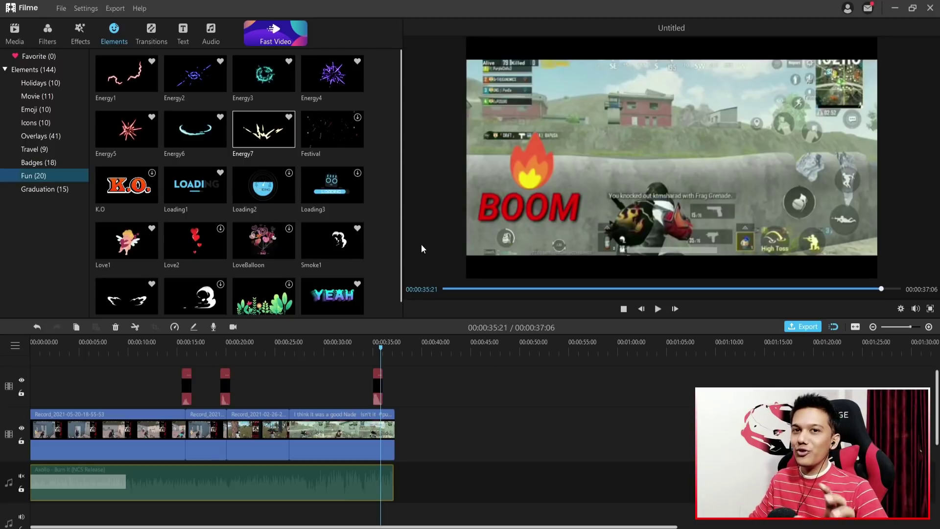
click(364, 346)
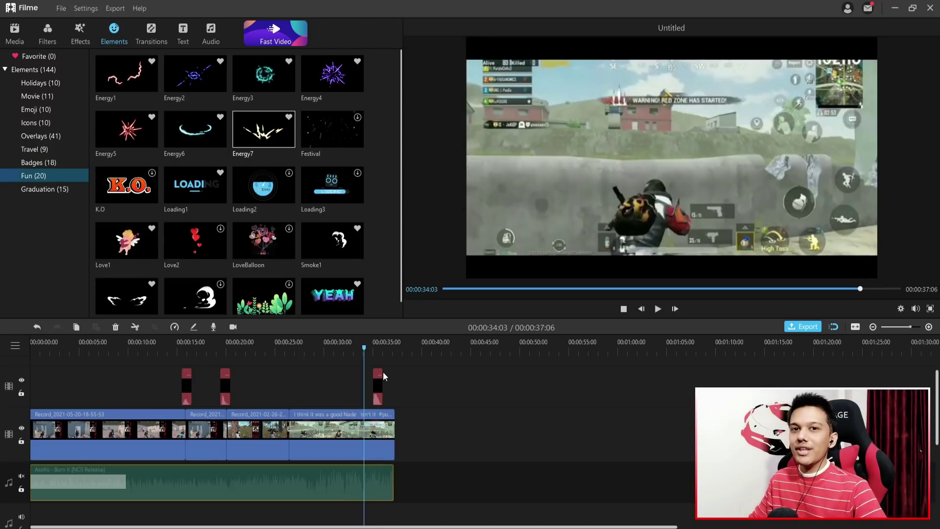
- Play across the cut between the last two clips to check how it changes without a transition
click(277, 350)
key(space)
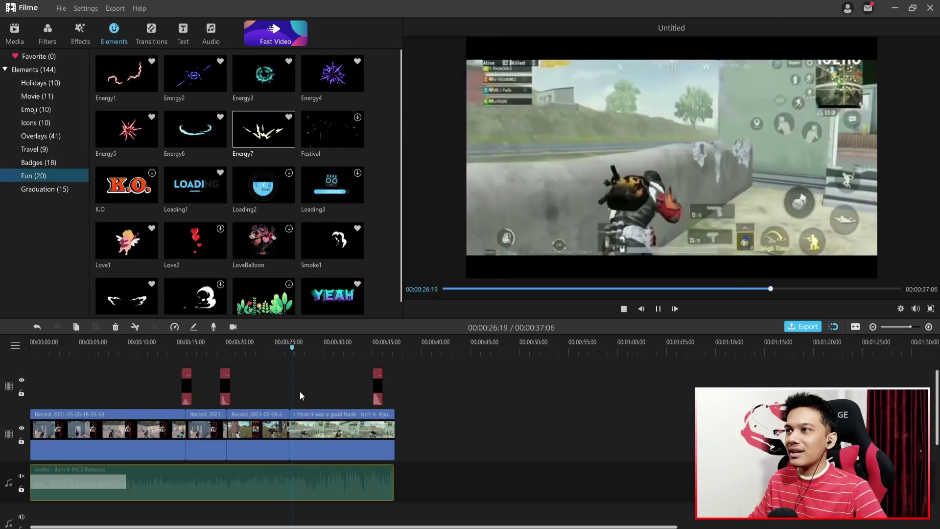
key(space)
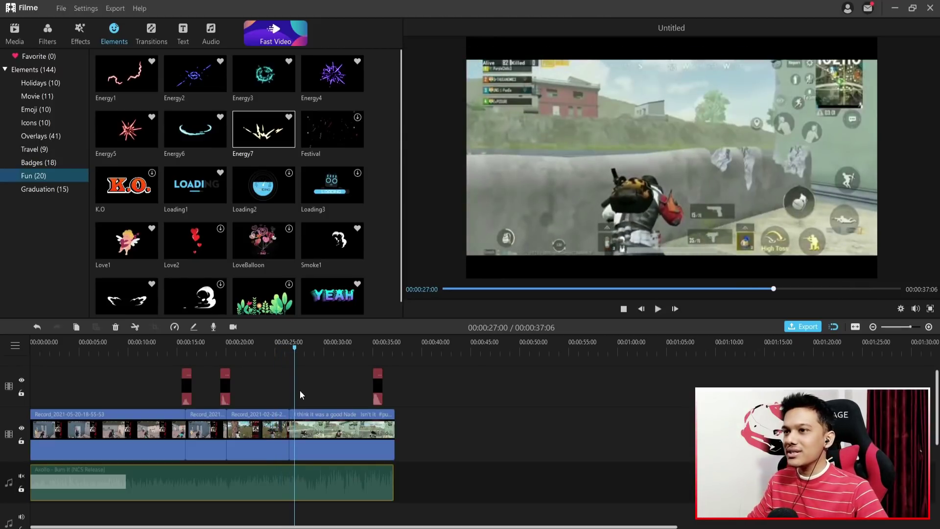
- Add the GlitchMemories transition at the cut between the last two clips
click(151, 36)
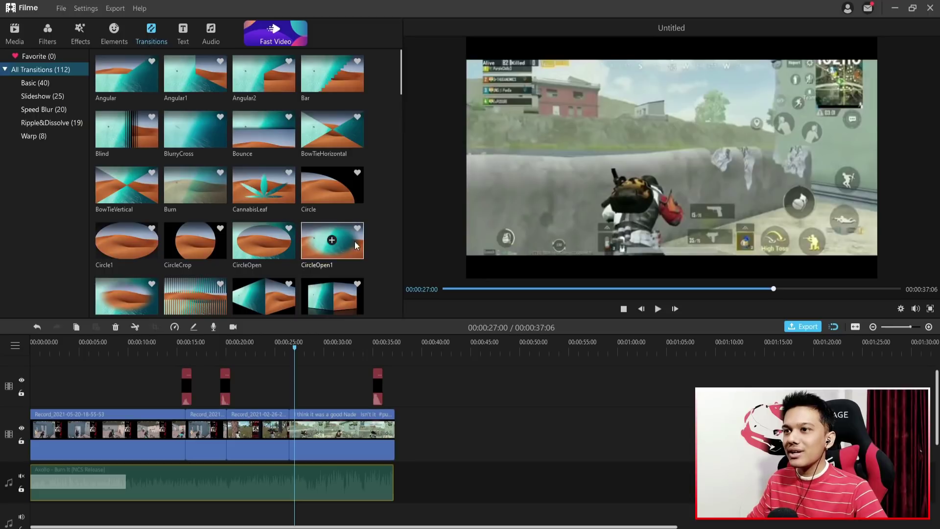
scroll(166, 238, down, 6)
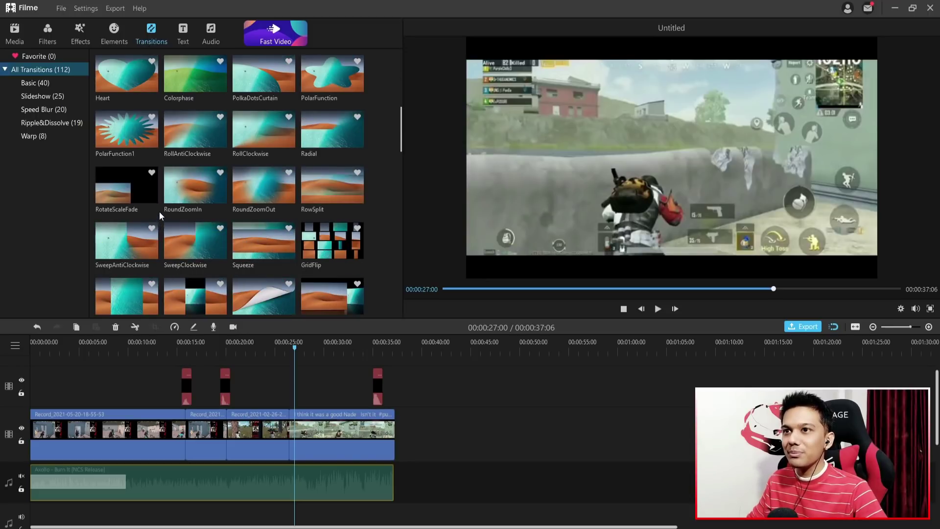
scroll(162, 212, down, 15)
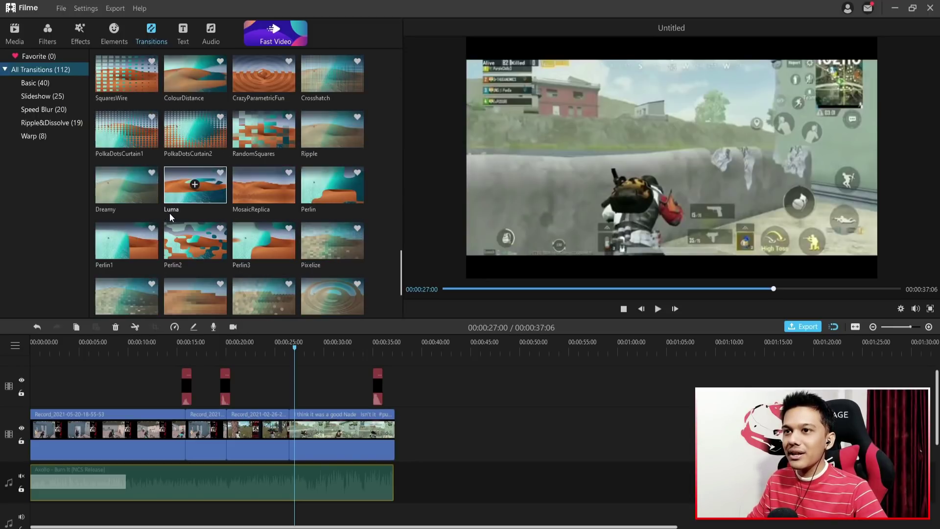
scroll(173, 219, up, 4)
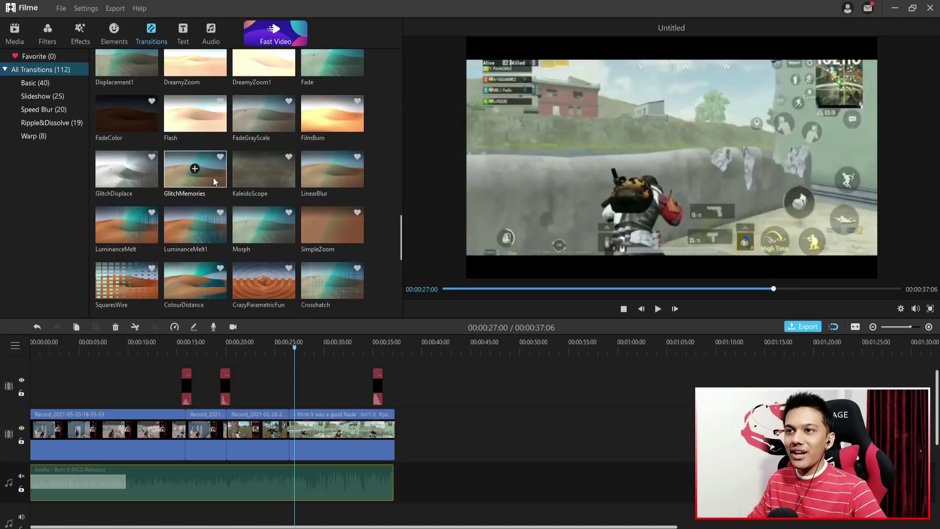
drag(208, 168, 287, 432)
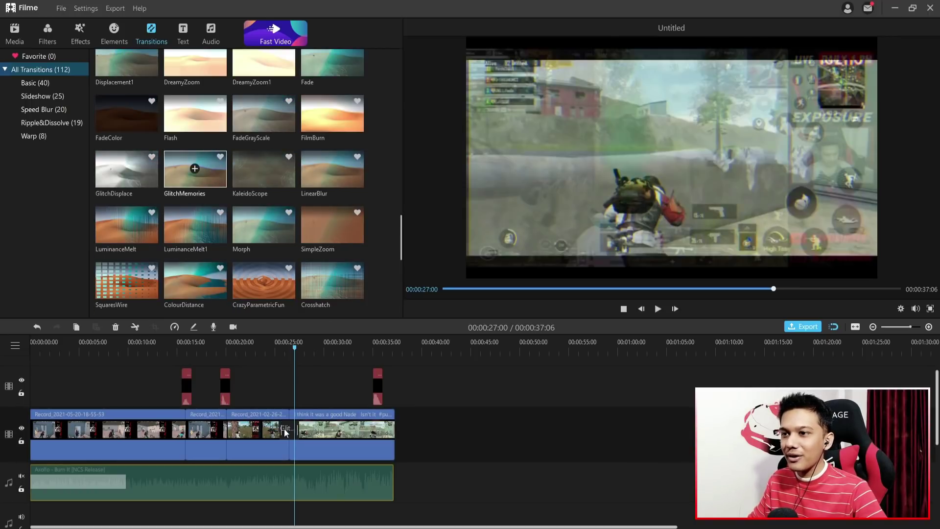
click(282, 429)
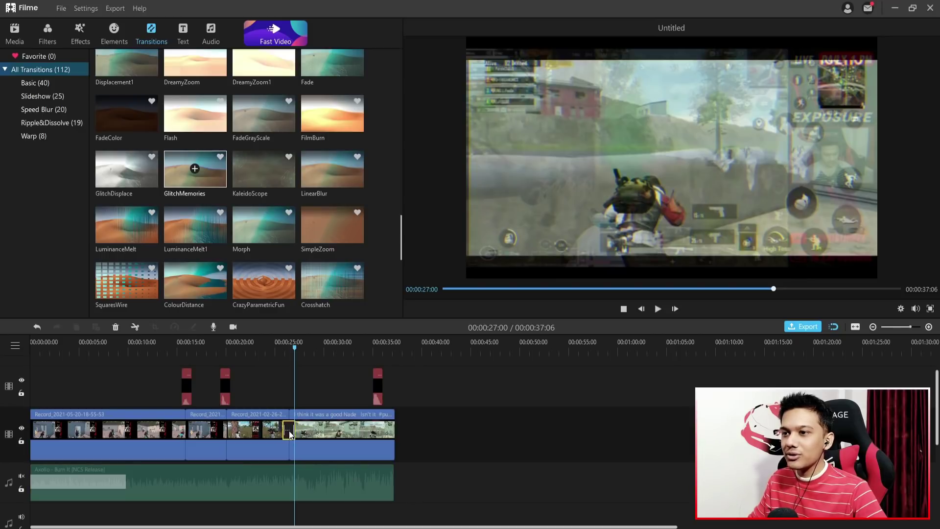
- Preview the GlitchMemories transition from just before the cut
click(280, 349)
key(space)
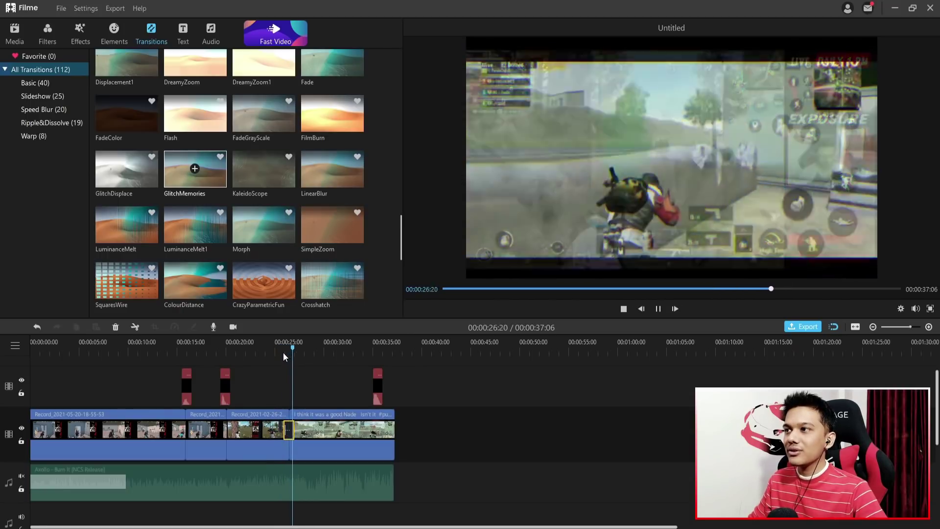
- Unmute the music track and return the playhead to the start of the timeline
click(248, 485)
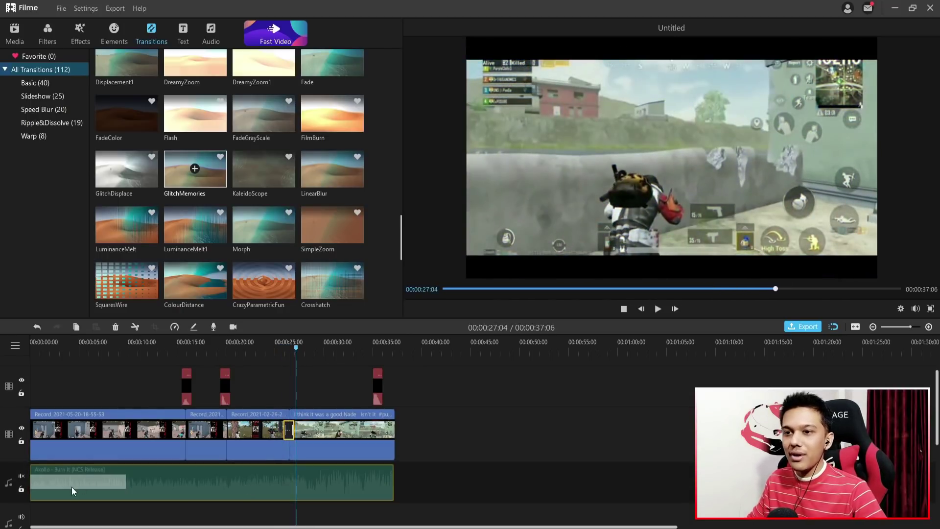
click(22, 476)
drag(293, 347, 30, 347)
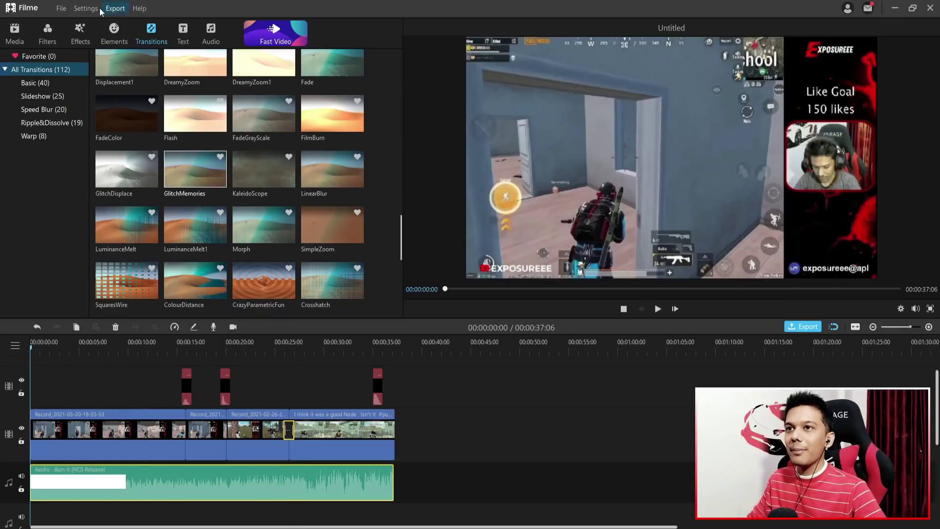
- Begin exporting the montage video
click(117, 9)
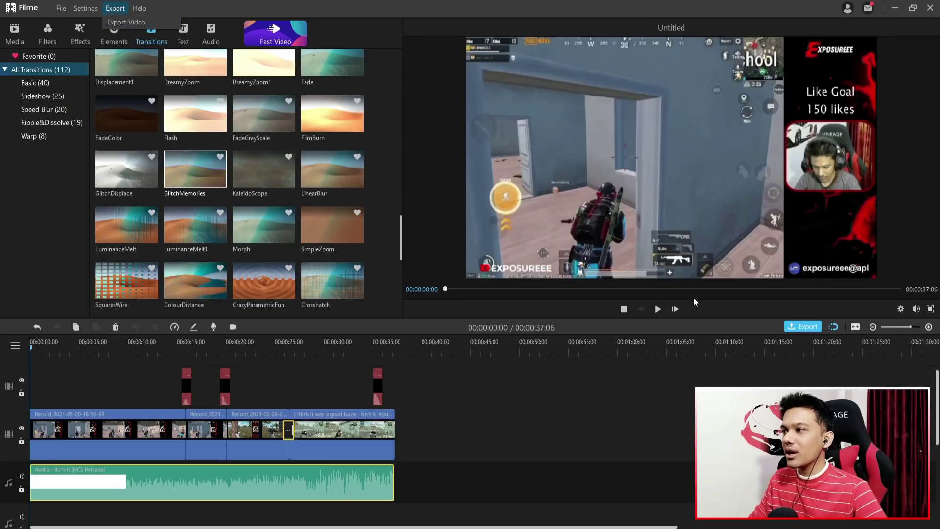